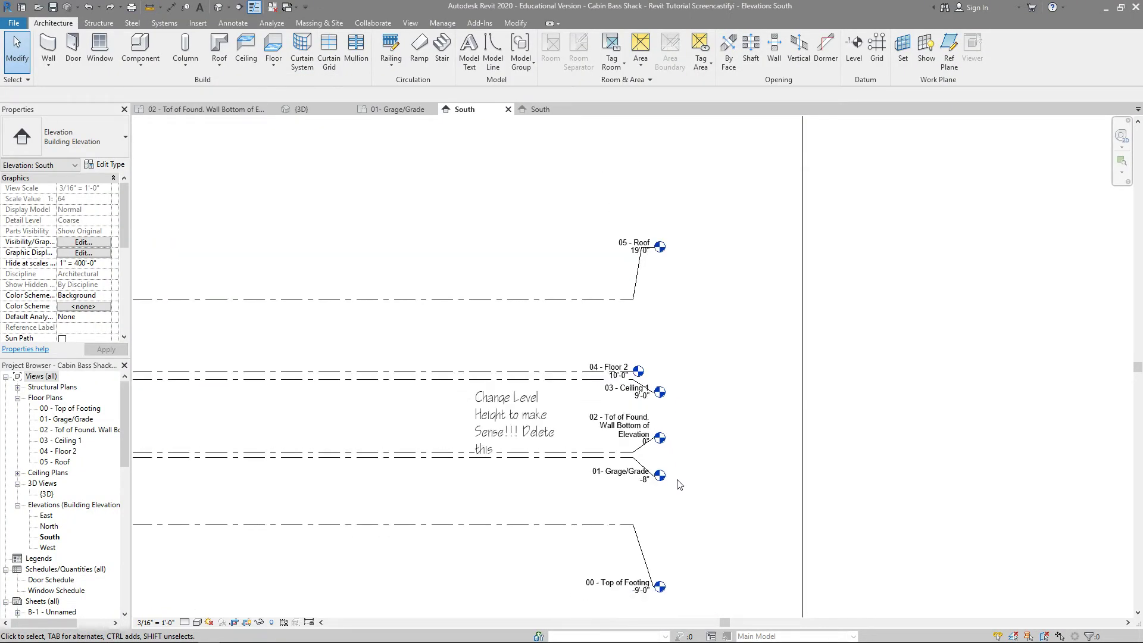
- Change the 00 - Top of Footing level's elevation from -9'-0" to -3'-6" in the South elevation
scroll(680, 484, "down", 1)
middle_click_drag(679, 485, 639, 439)
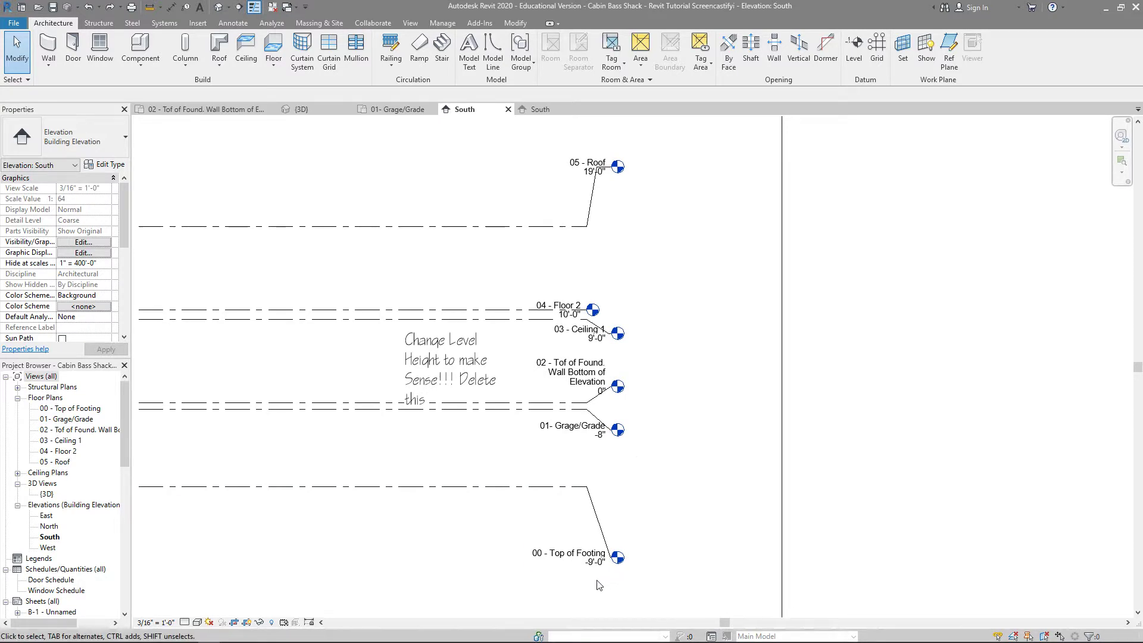
scroll(595, 582, "up", 3)
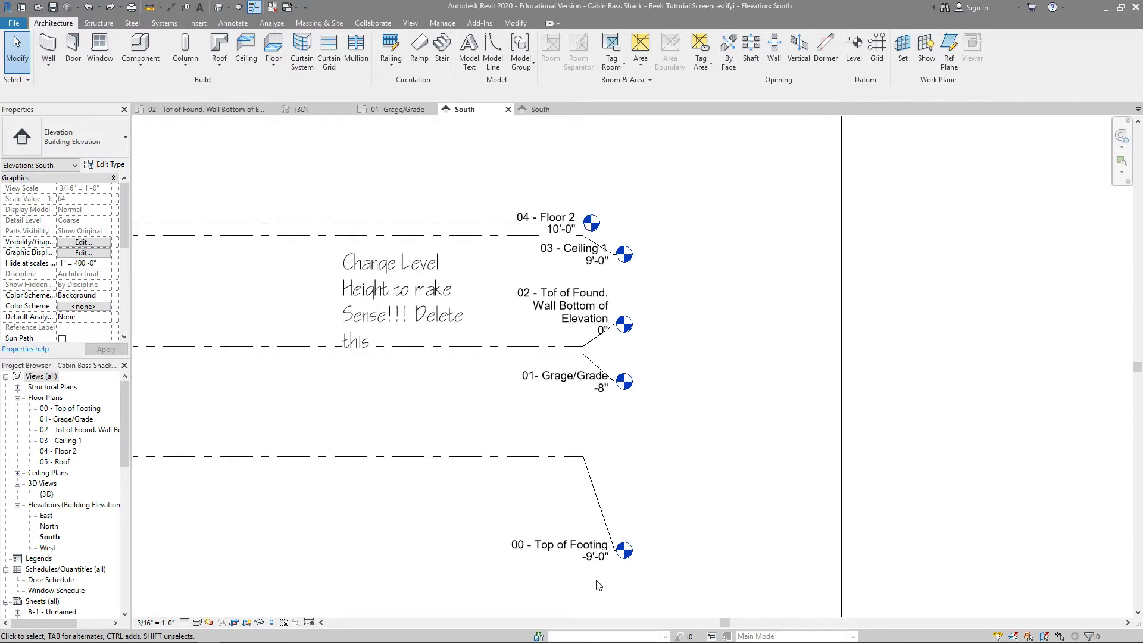
left_click(586, 549)
left_click(585, 550)
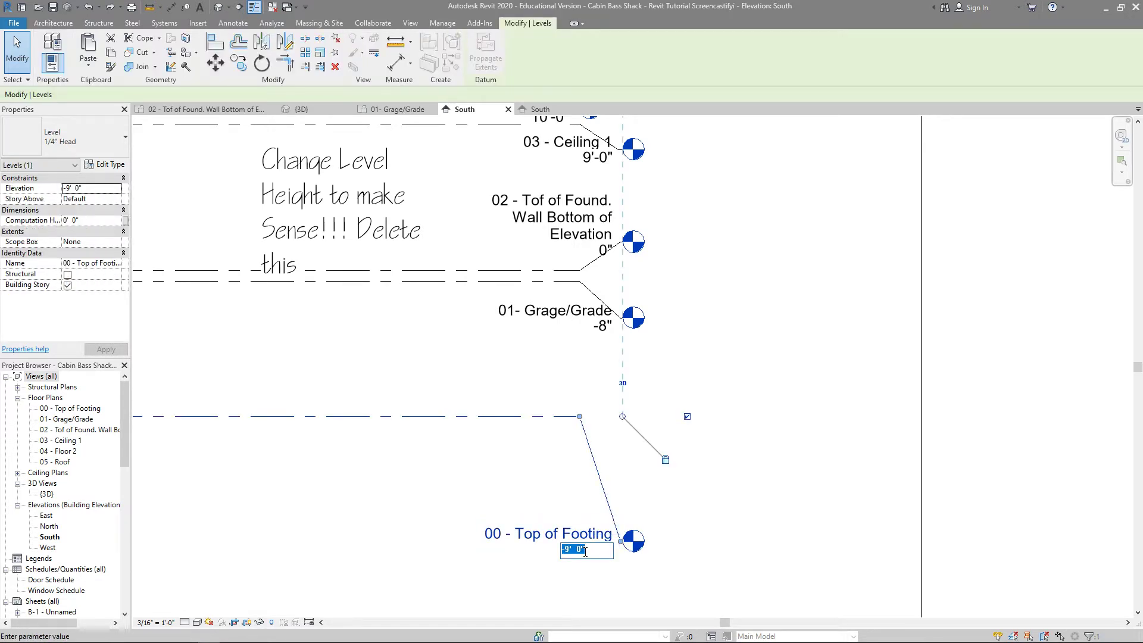
type("-3 6")
key("Return")
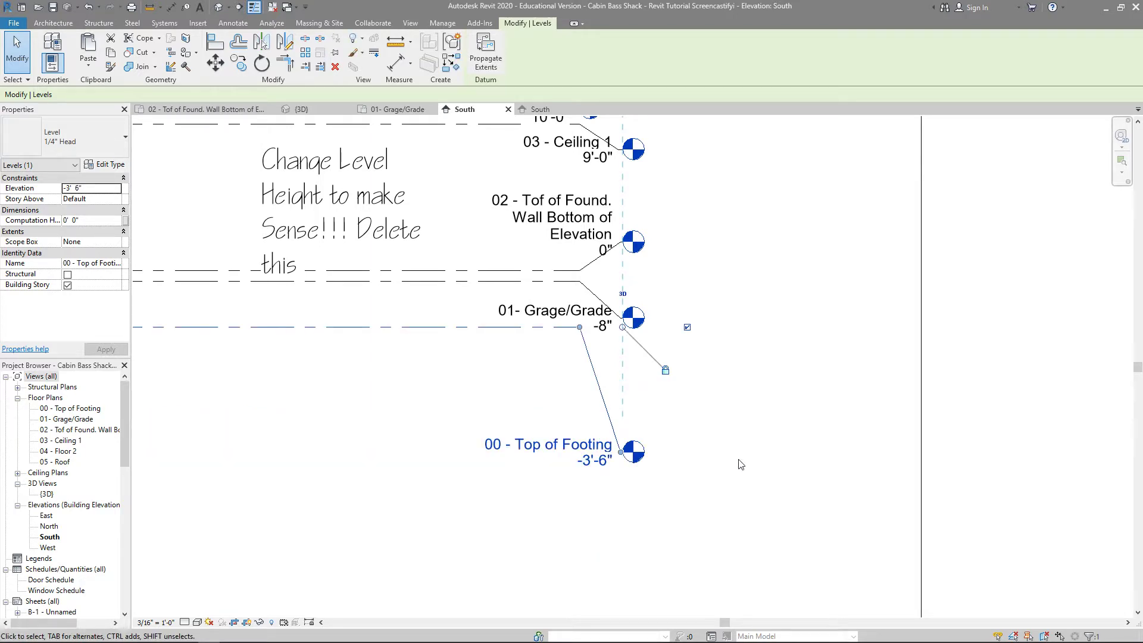
middle_click_drag(740, 462, 724, 575)
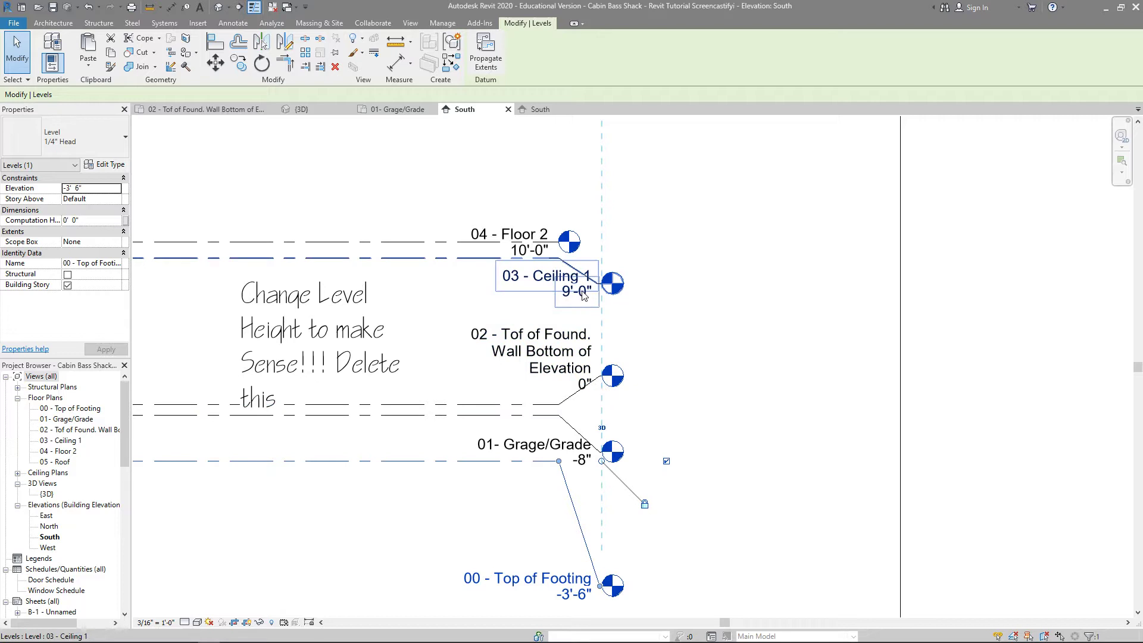
scroll(582, 295, "up", 3)
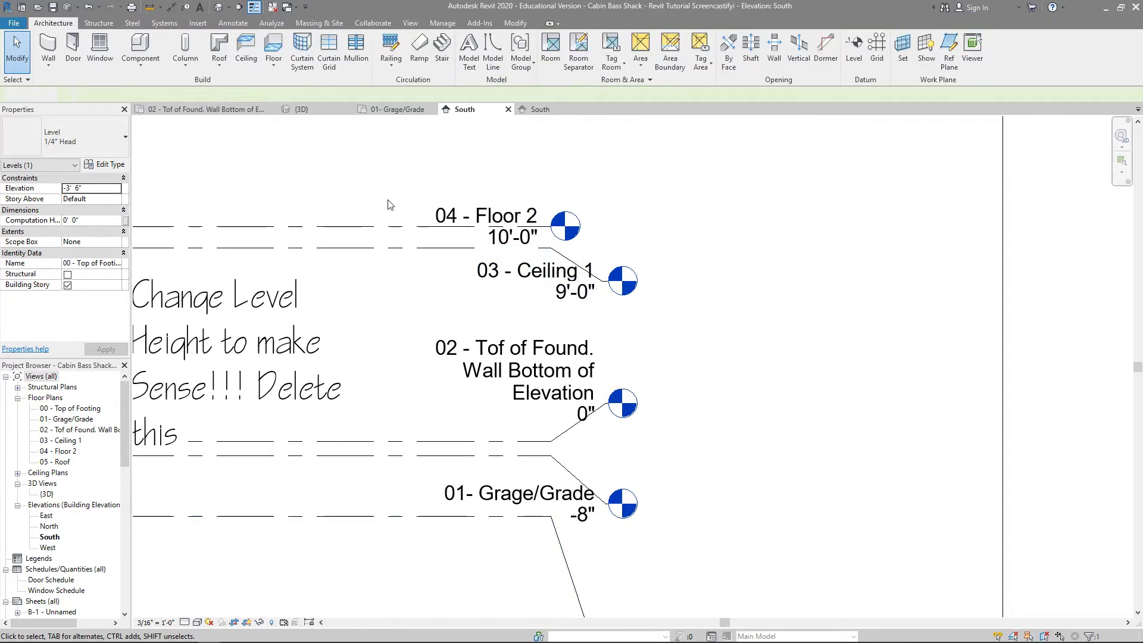
- Delete the 04 - Floor 2 level and its associated views
left_click_drag(407, 188, 350, 244)
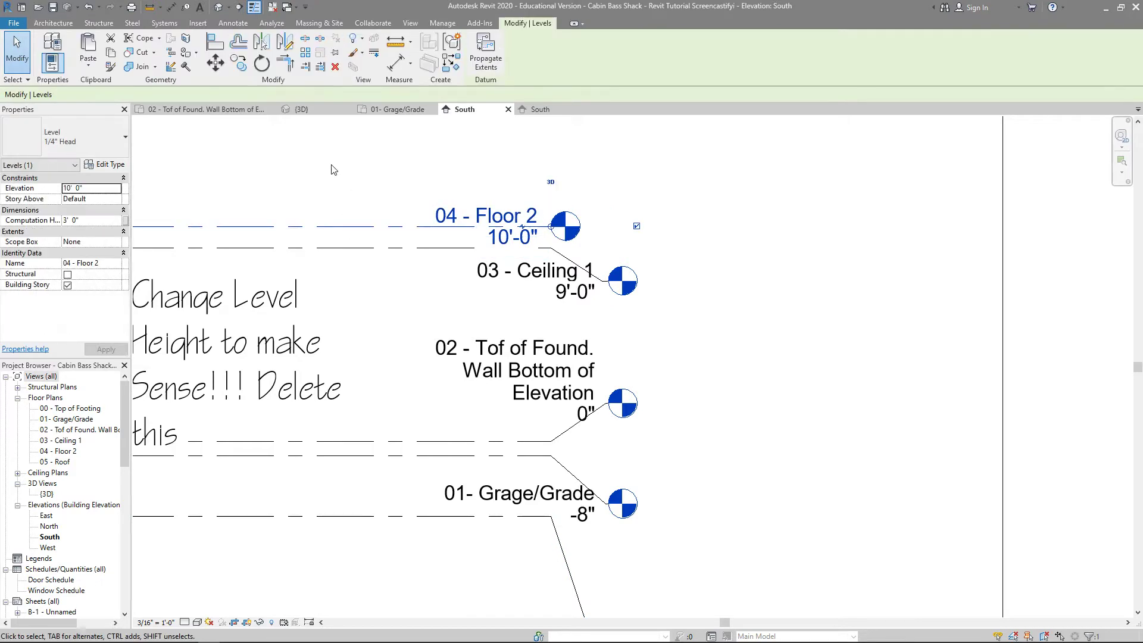
right_click(332, 170)
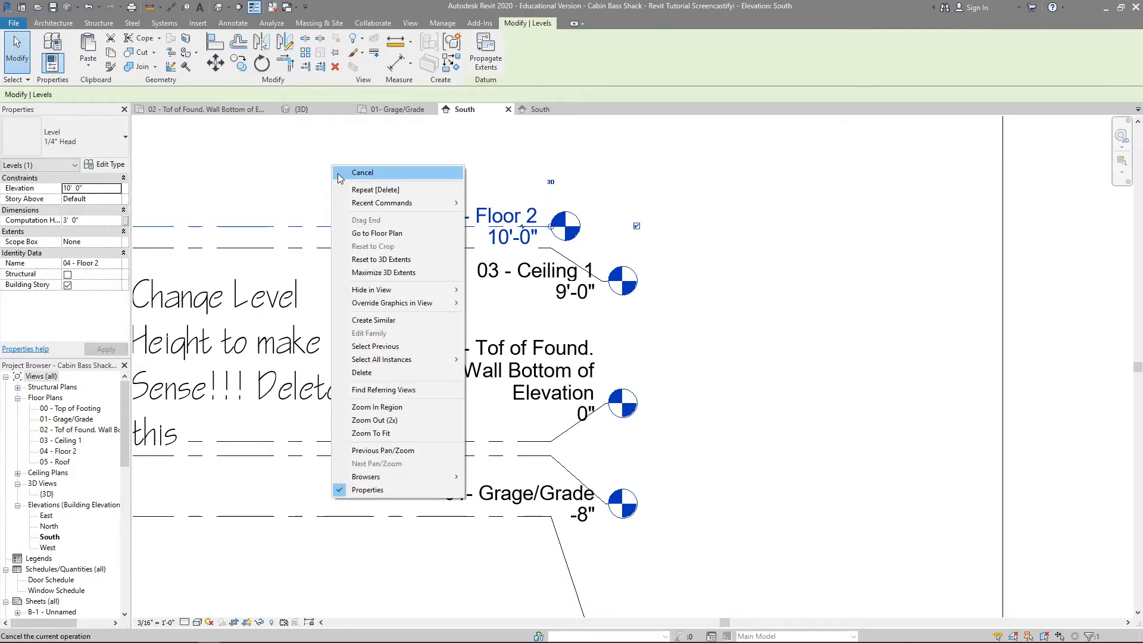
left_click(385, 374)
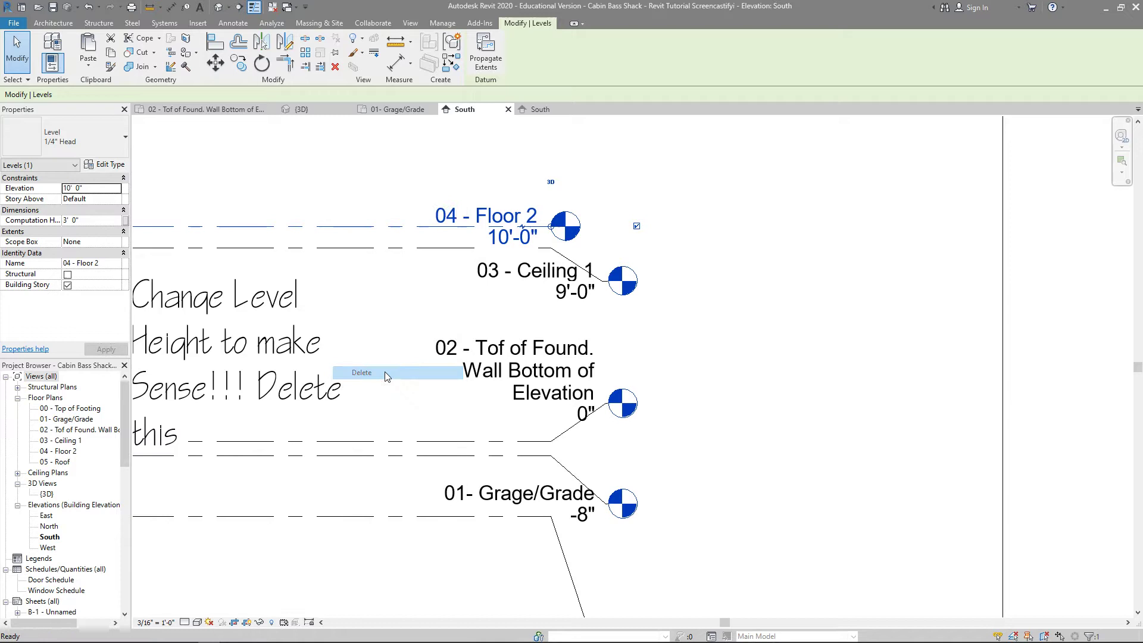
left_click(622, 367)
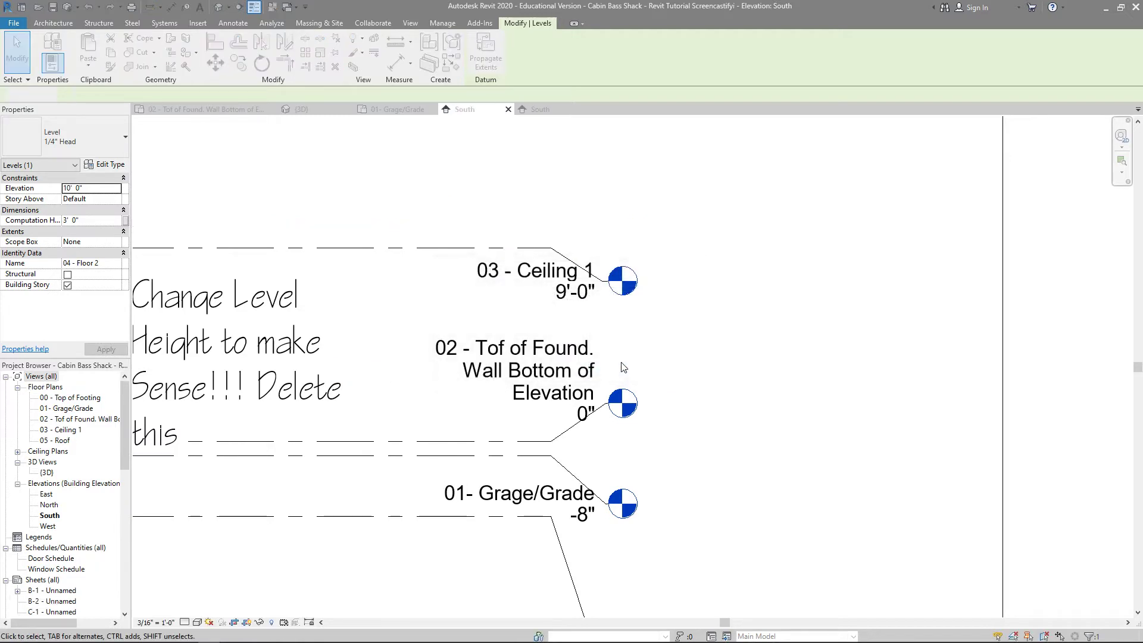
- Set the 05 - Roof level elevation to 10'-0"
middle_click_drag(681, 216, 714, 443)
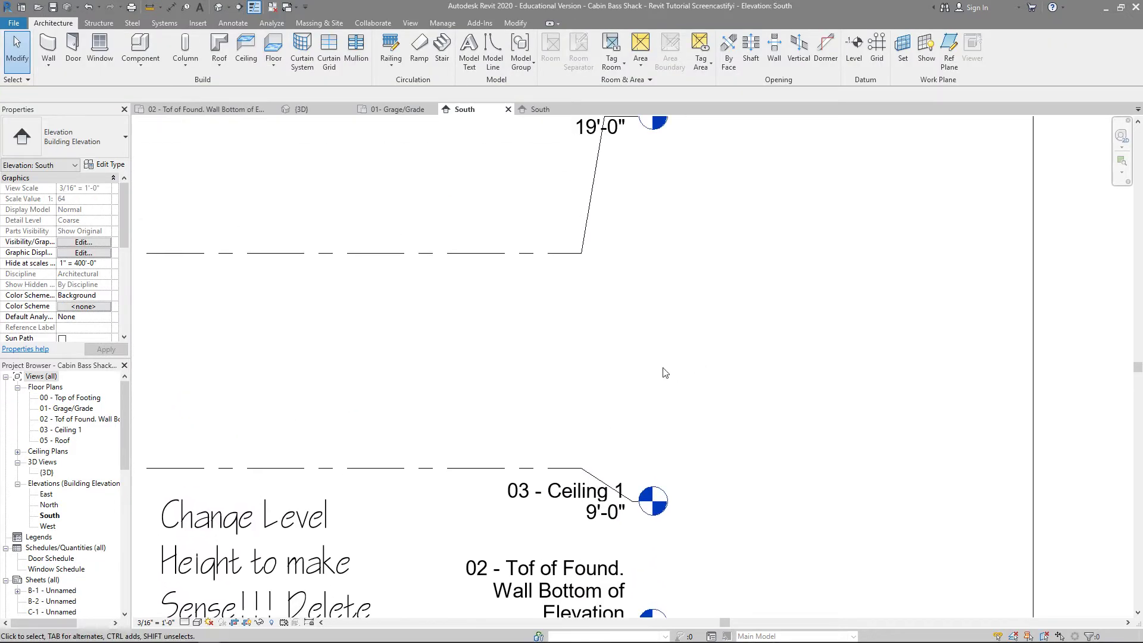
scroll(664, 372, "down", 2)
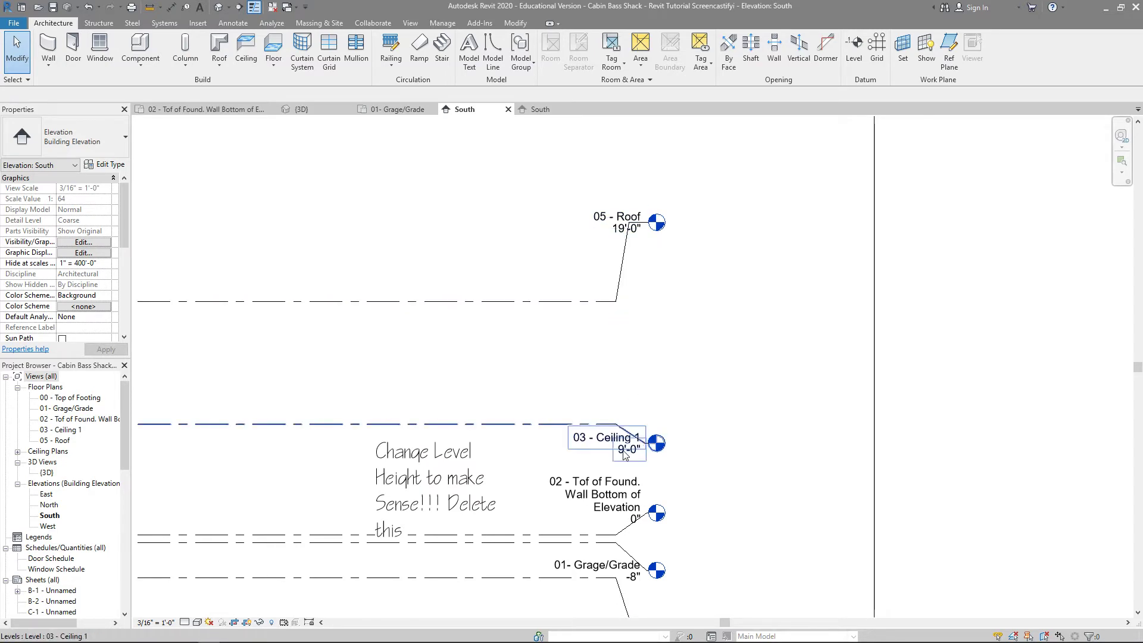
left_click(620, 232)
left_click(619, 230)
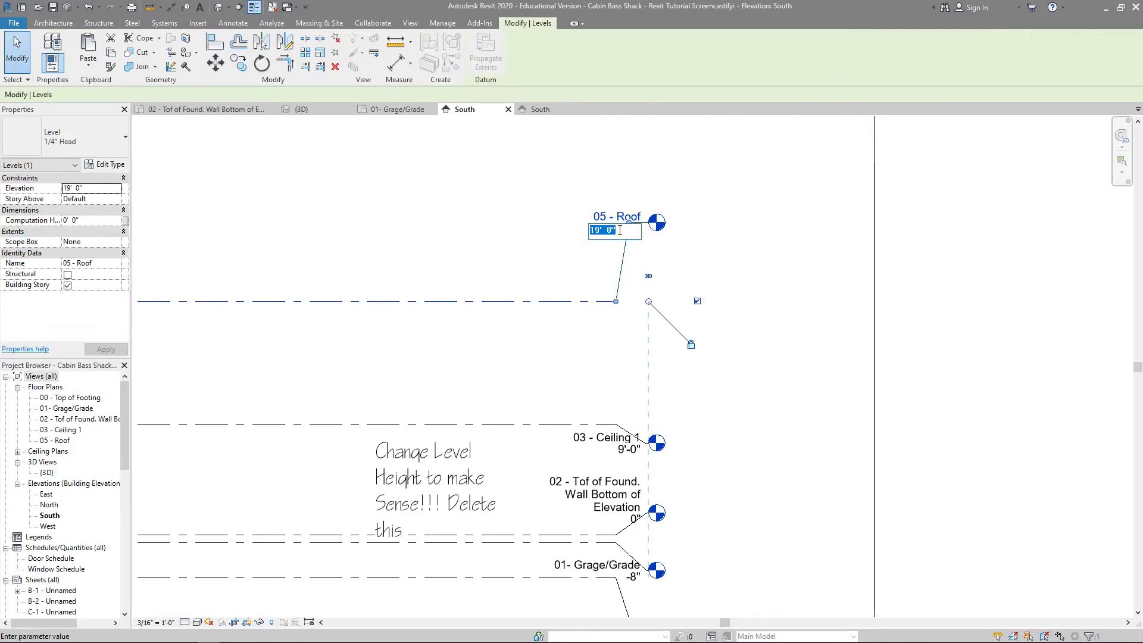
type("10")
key("Return")
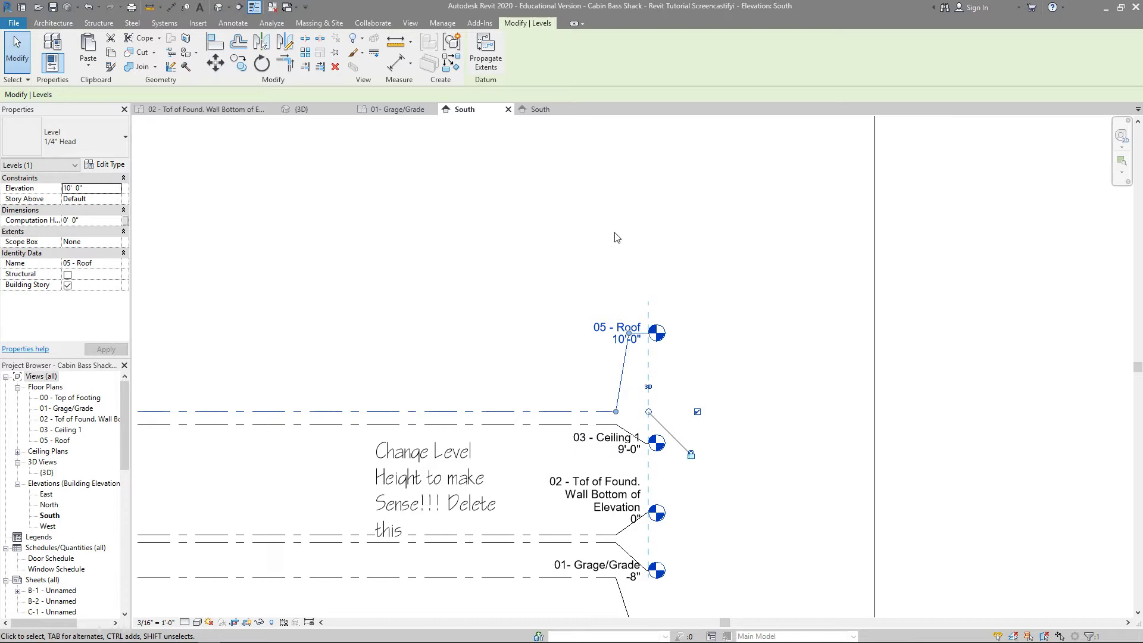
- Delete the level-height reminder text note
middle_click_drag(763, 509, 732, 426)
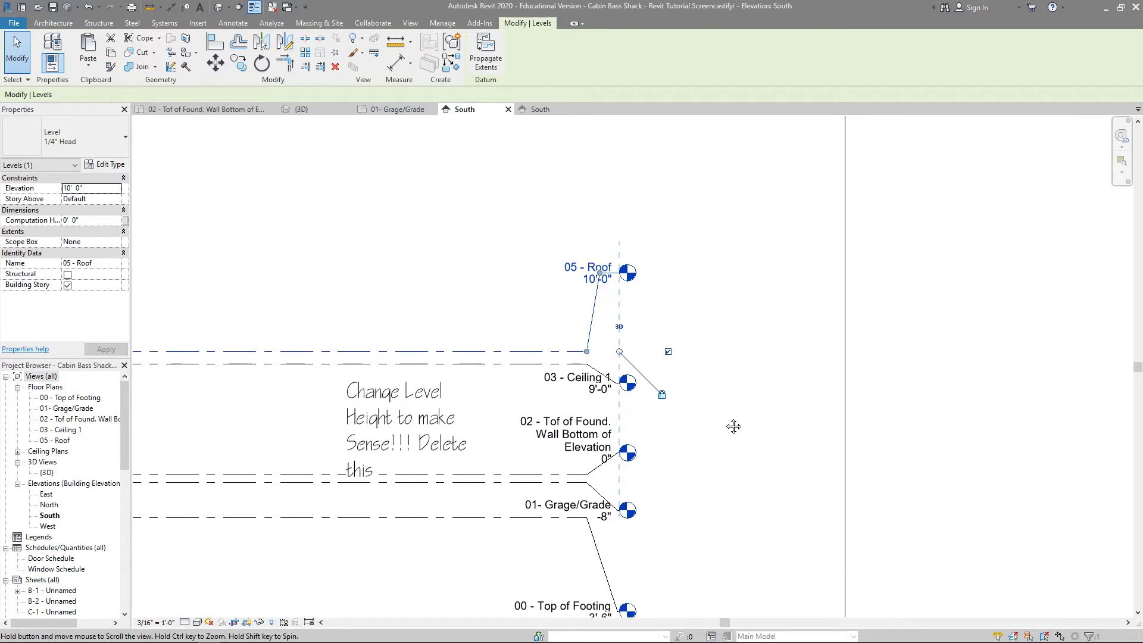
scroll(732, 426, "down", 1)
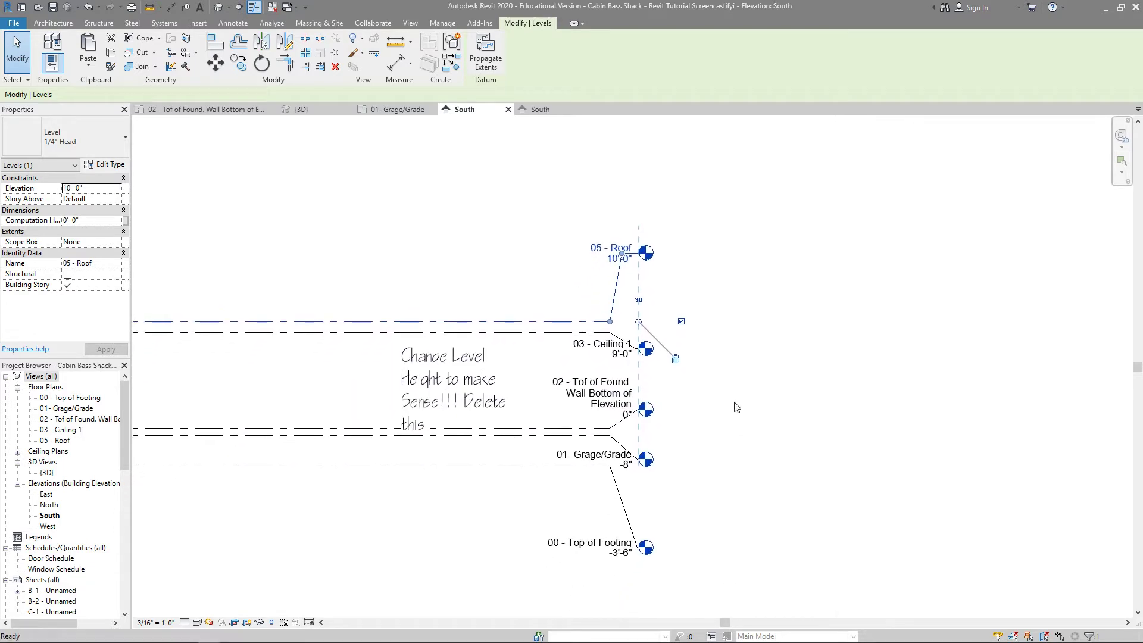
left_click(443, 397)
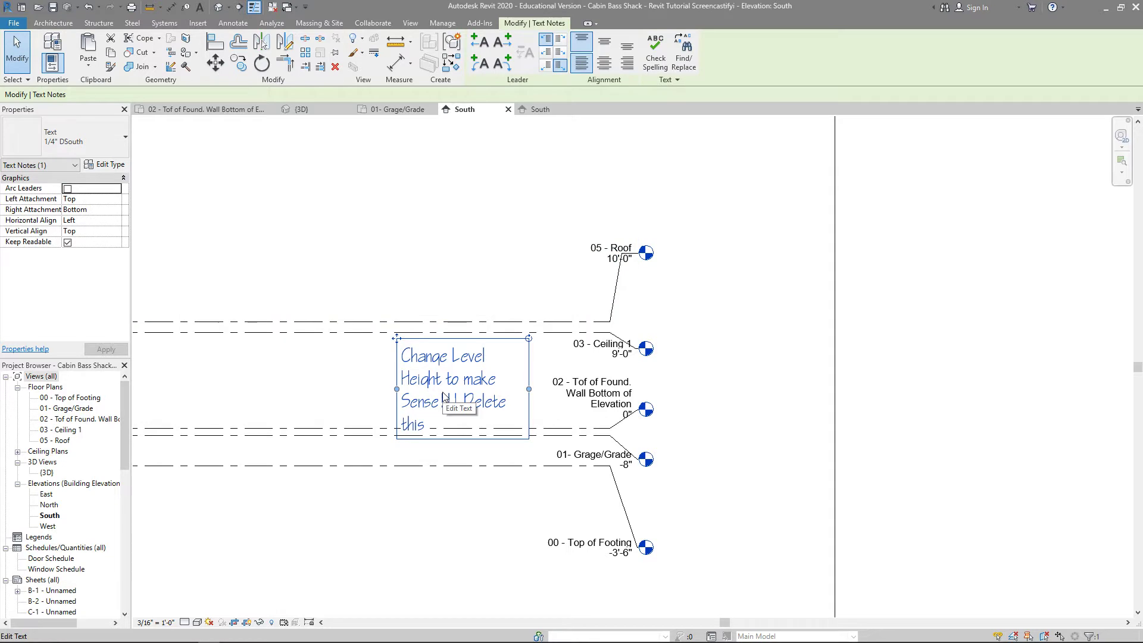
key("Delete")
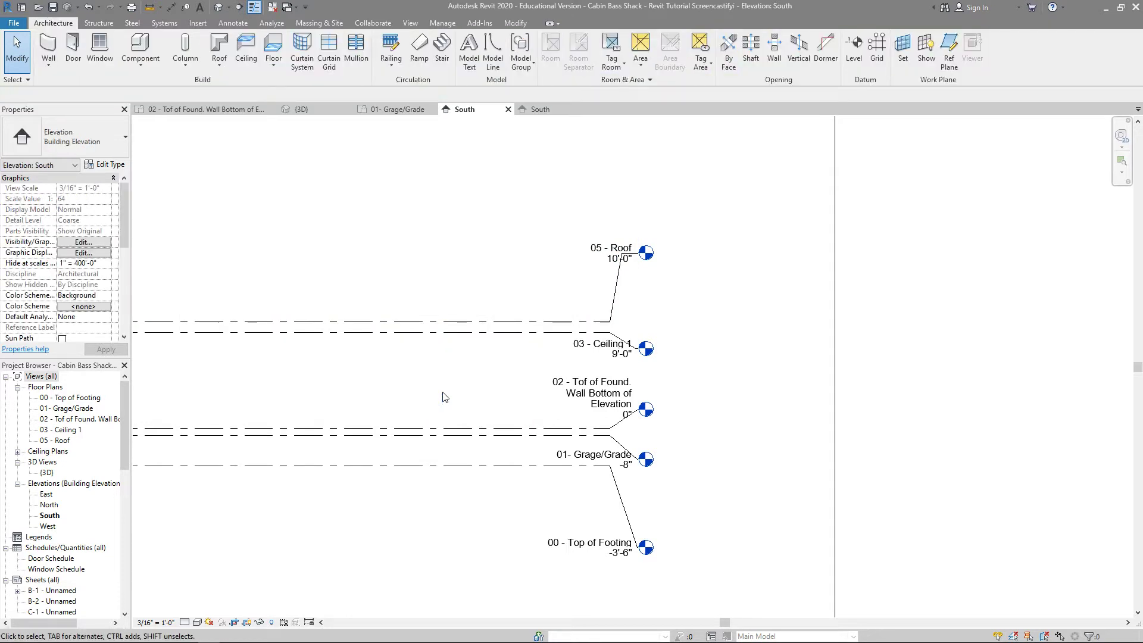
- Switch to the empty 02 - Tof of Found. Wall Bottom of Elevation plan from the Project Browser
double_click(60, 420)
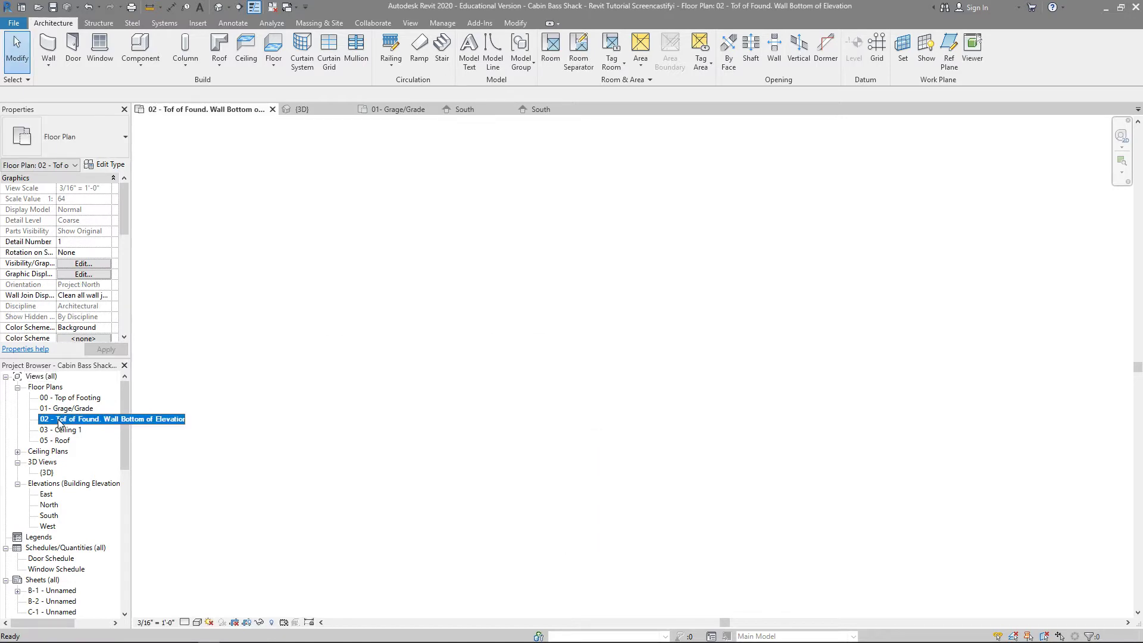
scroll(531, 400, "down", 5)
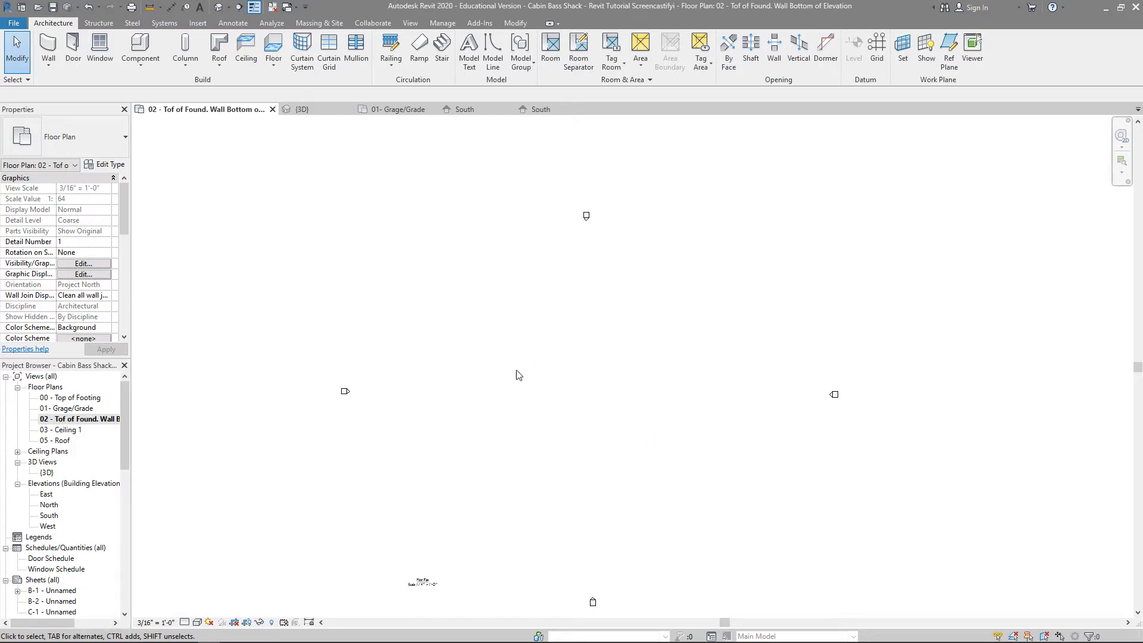
scroll(586, 379, "up", 4)
- Start the Wall tool with top at 03 - Ceiling 1 and Finish Face: Exterior location line
left_click(46, 47)
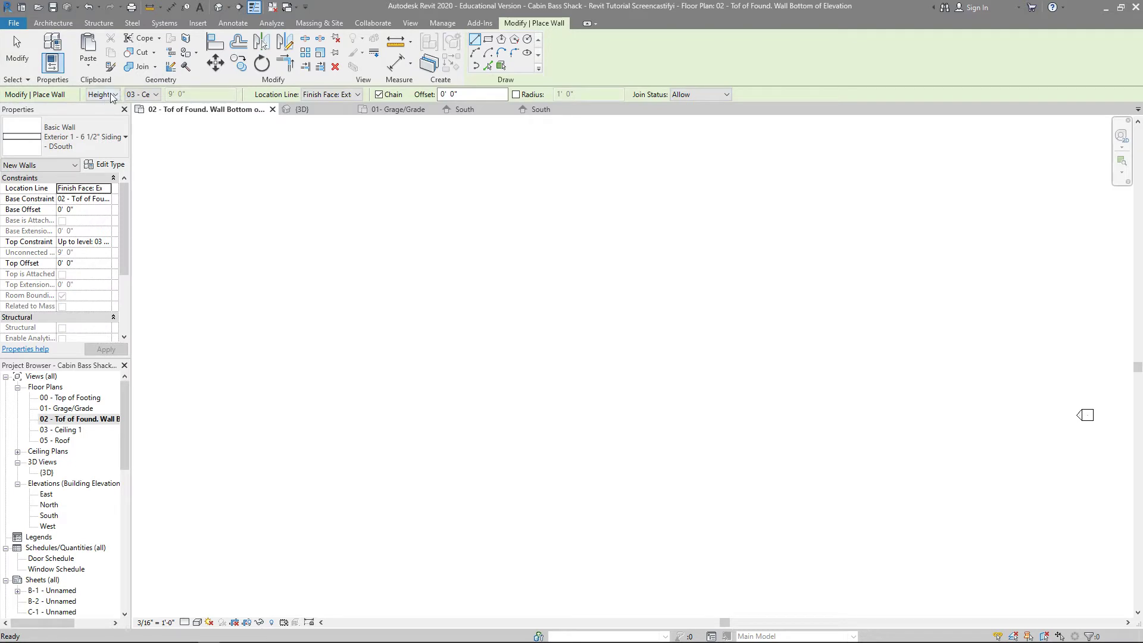
left_click(156, 95)
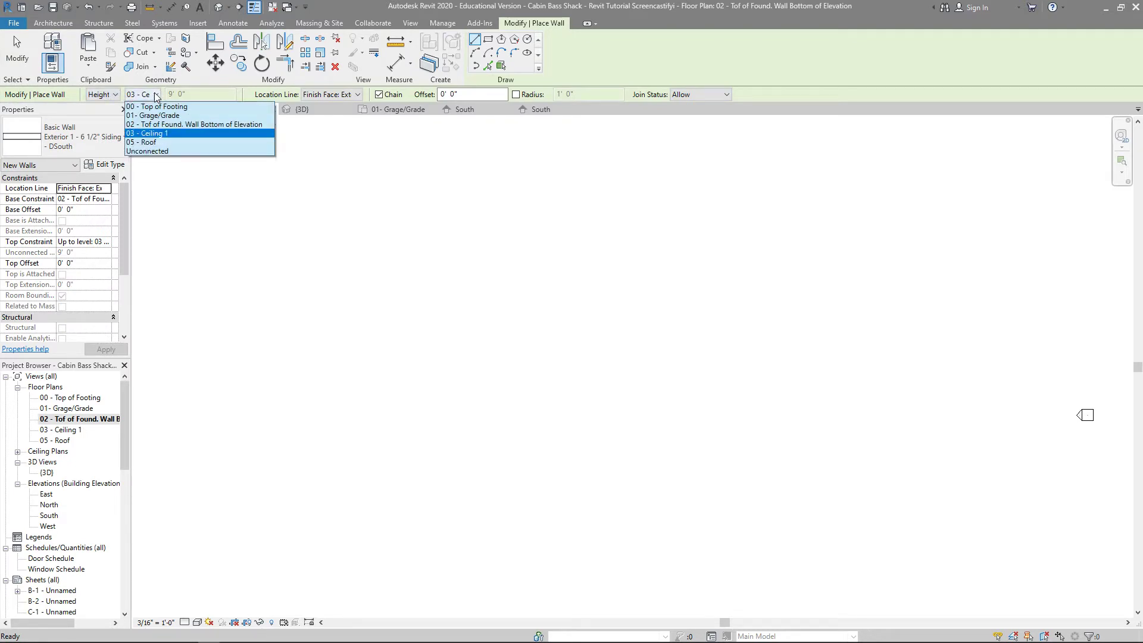
left_click(149, 133)
left_click(359, 95)
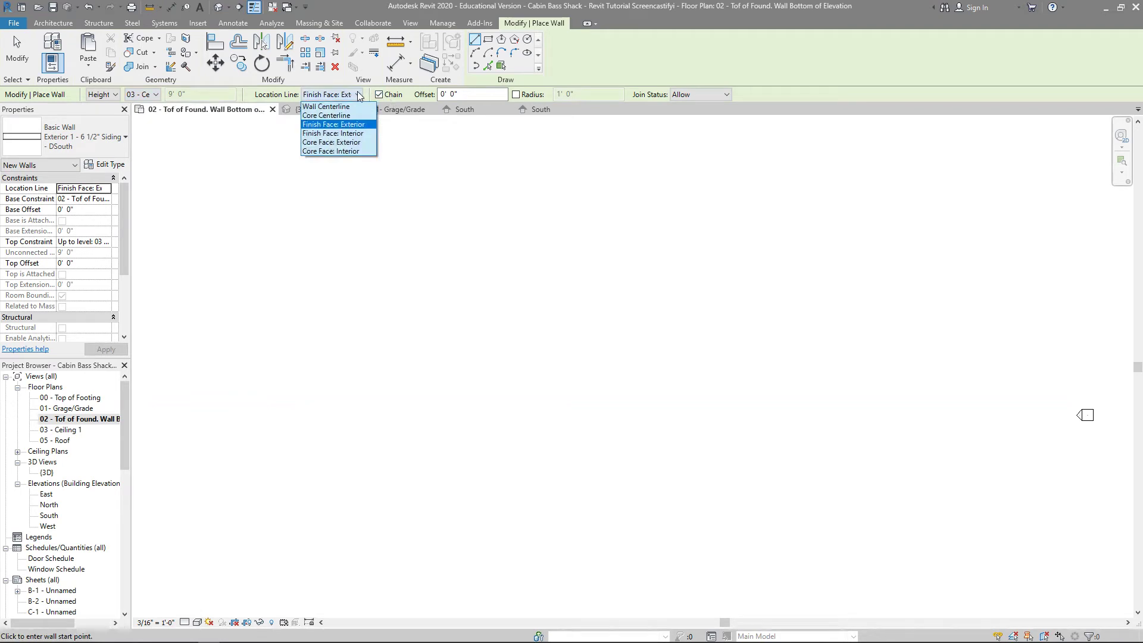
left_click(363, 128)
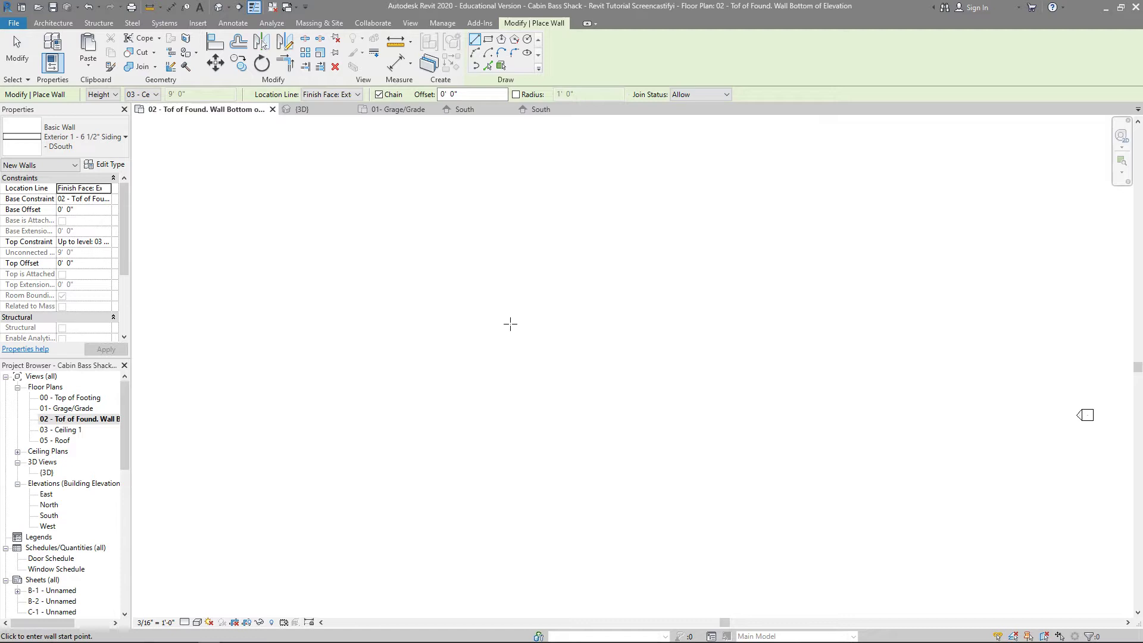
- Draw chained exterior walls of 26'-3", 36' and 26'-3", ending the left wall partway up
left_click(483, 319)
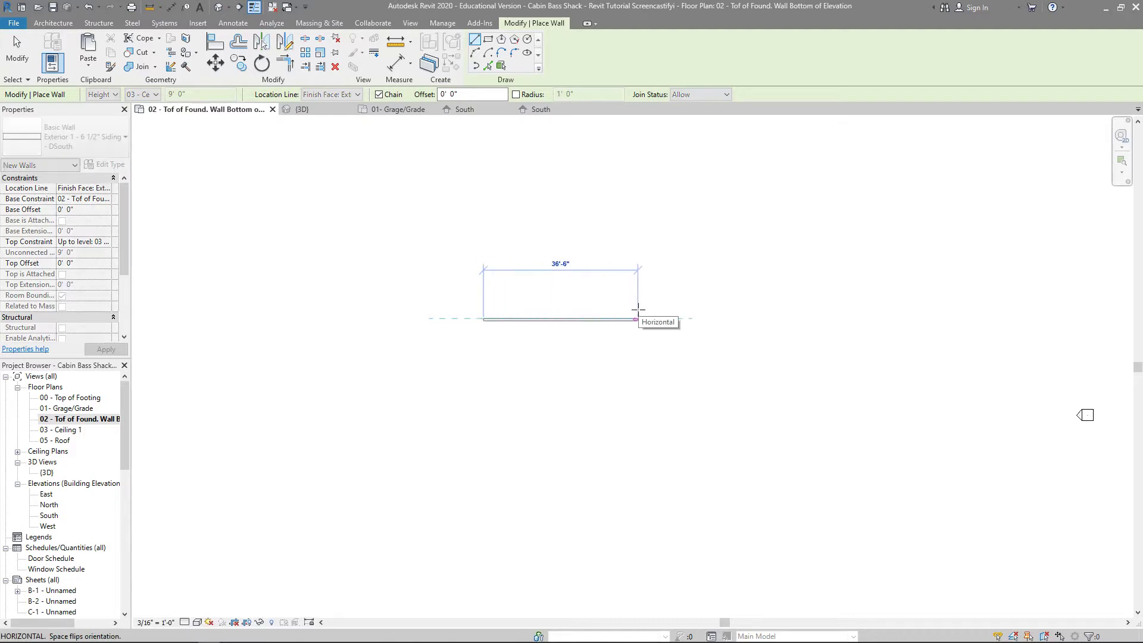
type("26")
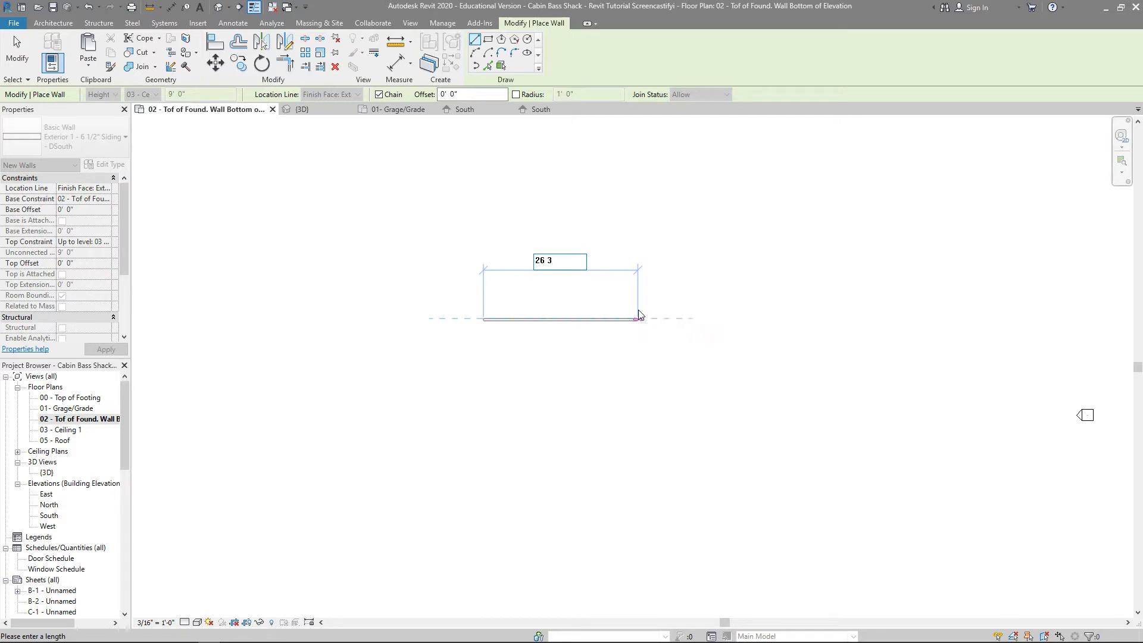
type(" 3")
key("Return")
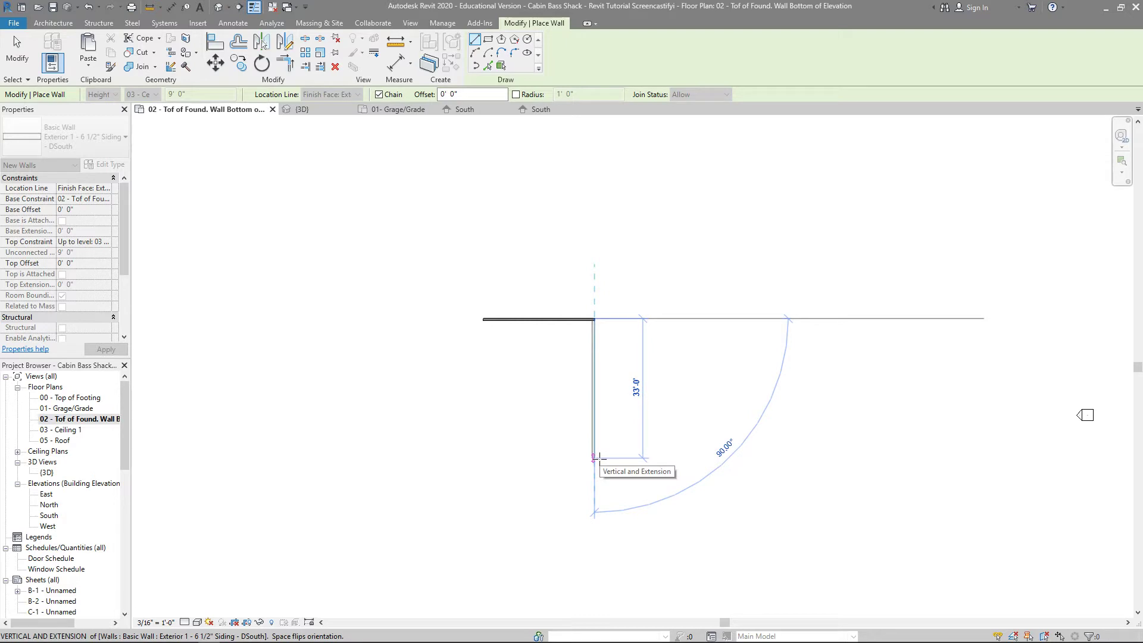
type("36")
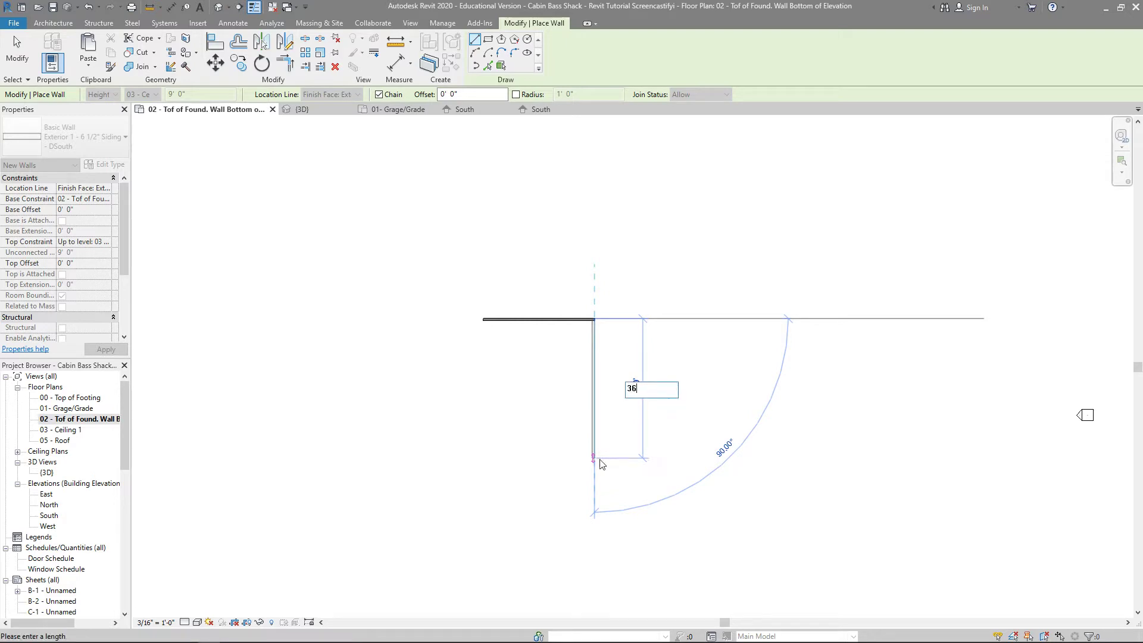
key("Return")
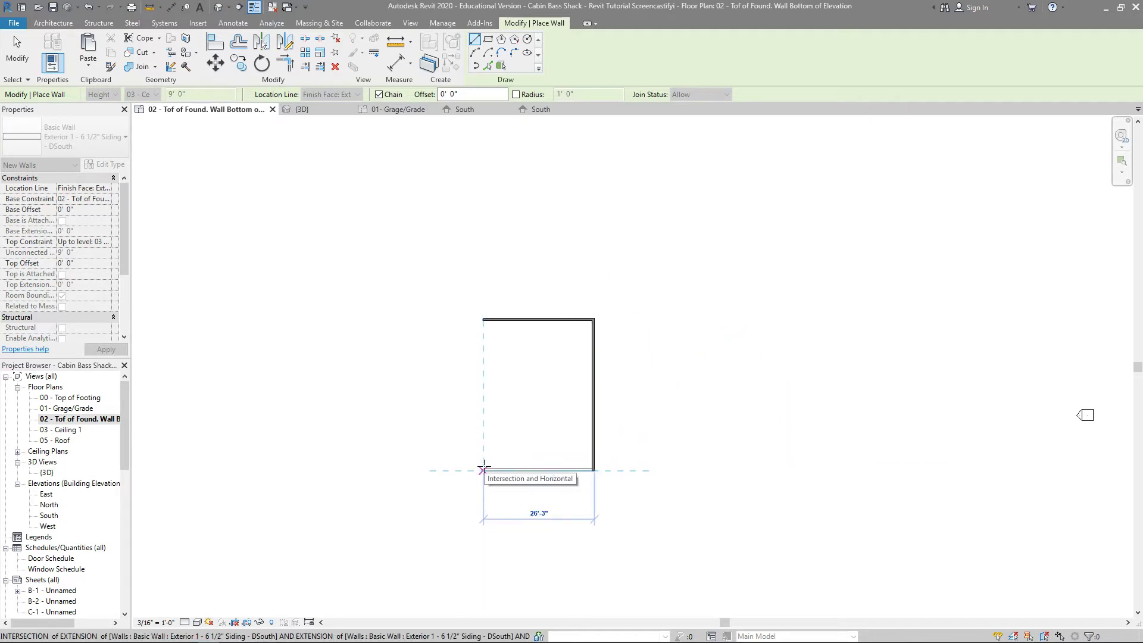
type("26")
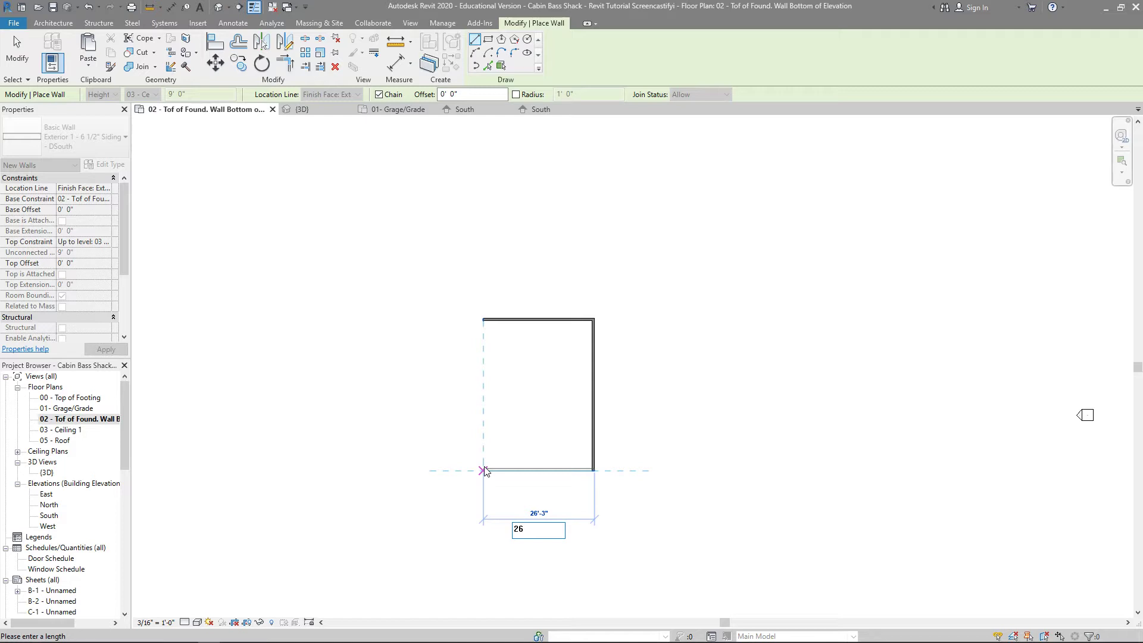
type(" 3")
key("Return")
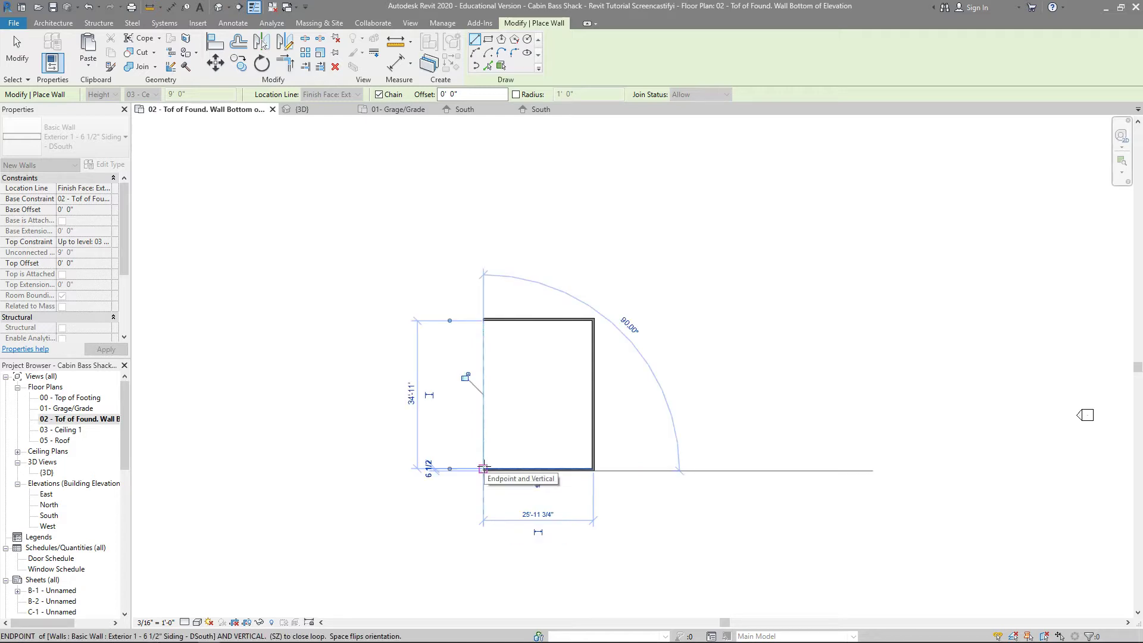
left_click(483, 386)
key("Escape")
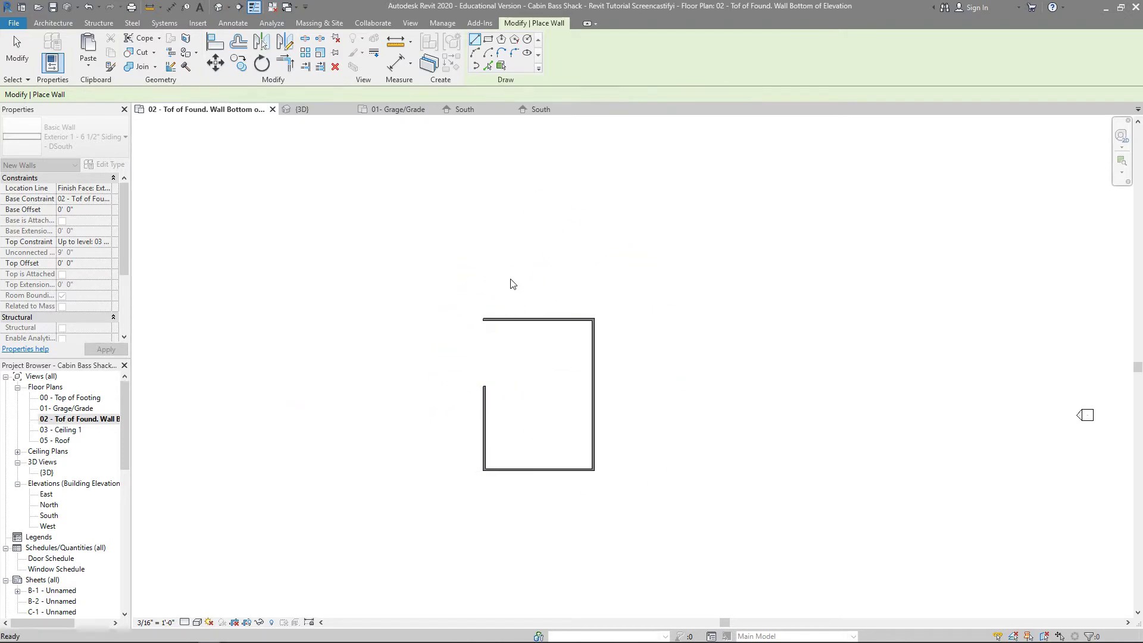
- Extend the left wall to meet the top wall with Trim/Extend to Corner
scroll(504, 345, "up", 5)
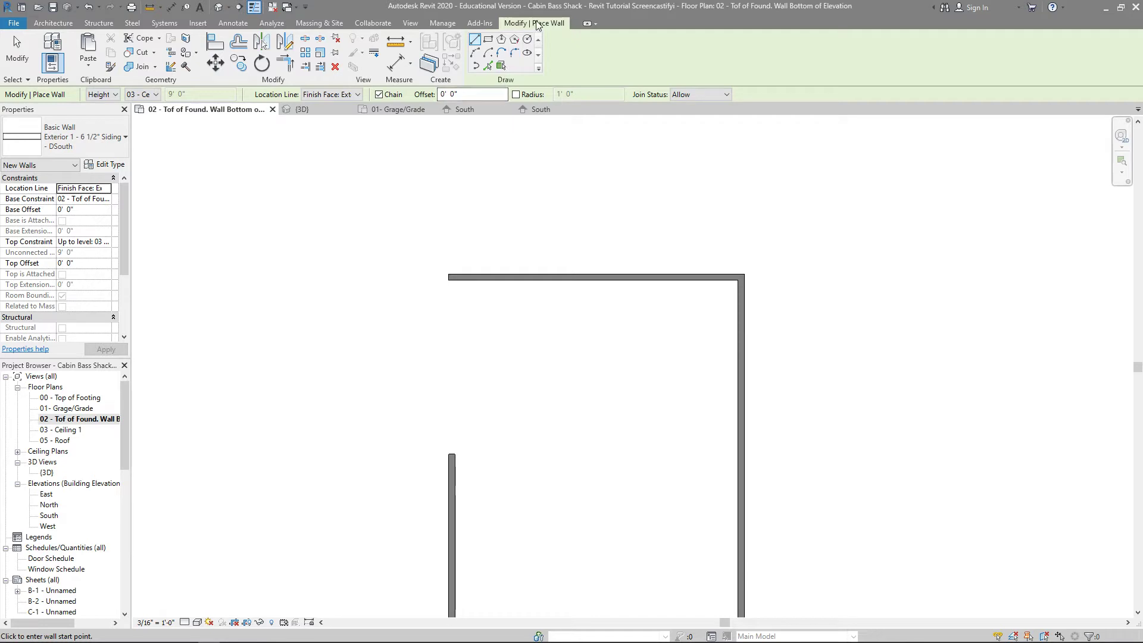
left_click(291, 64)
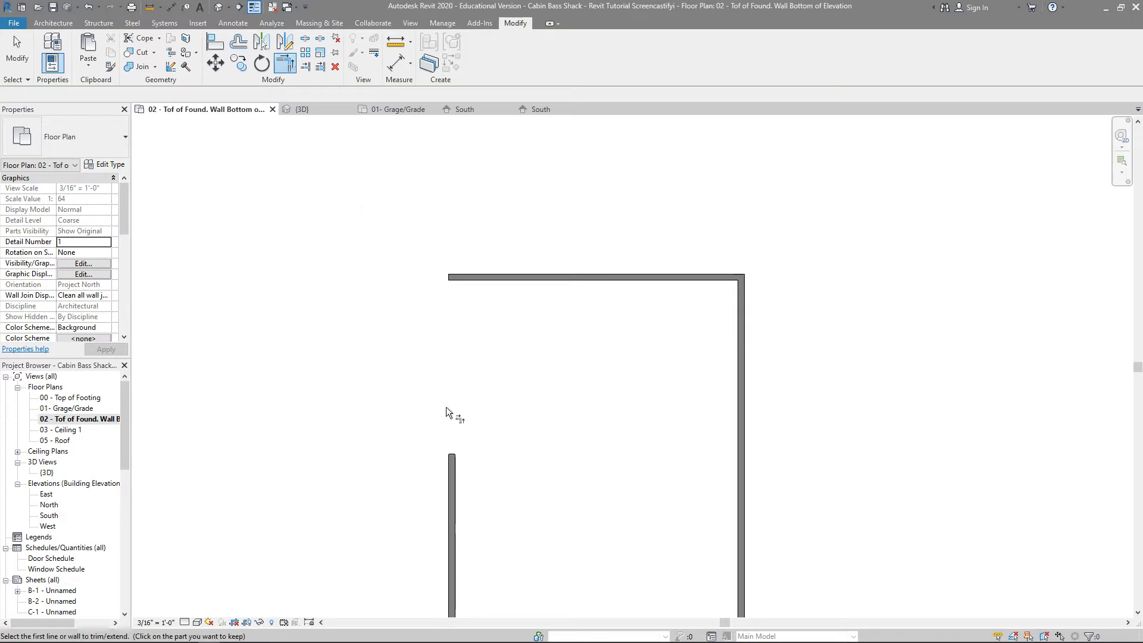
left_click(452, 477)
left_click(483, 282)
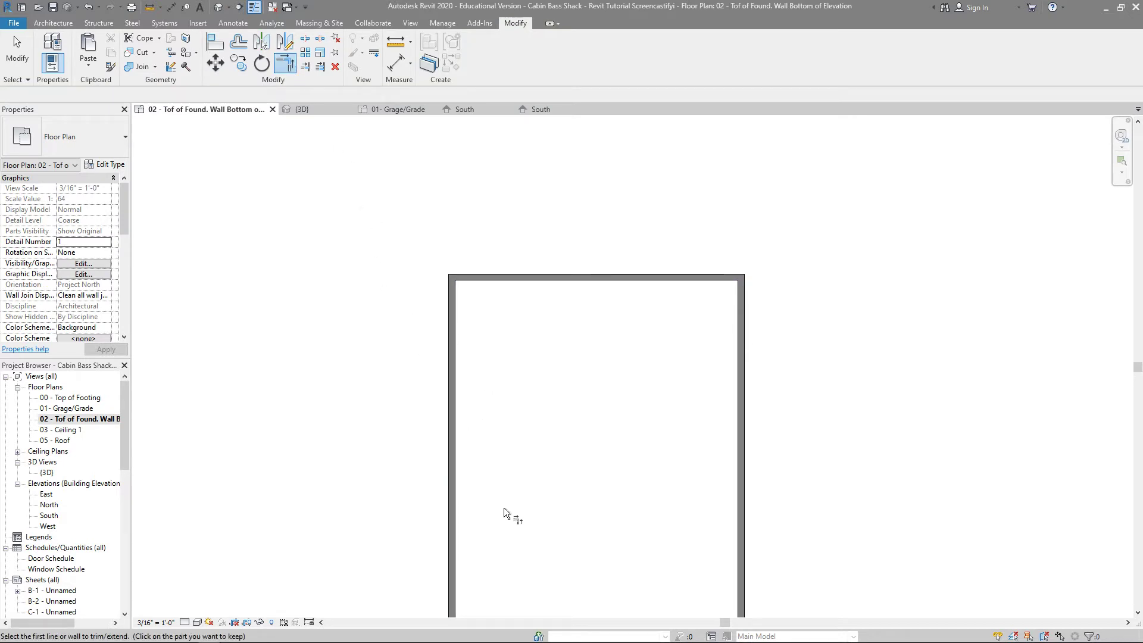
scroll(504, 504, "down", 2)
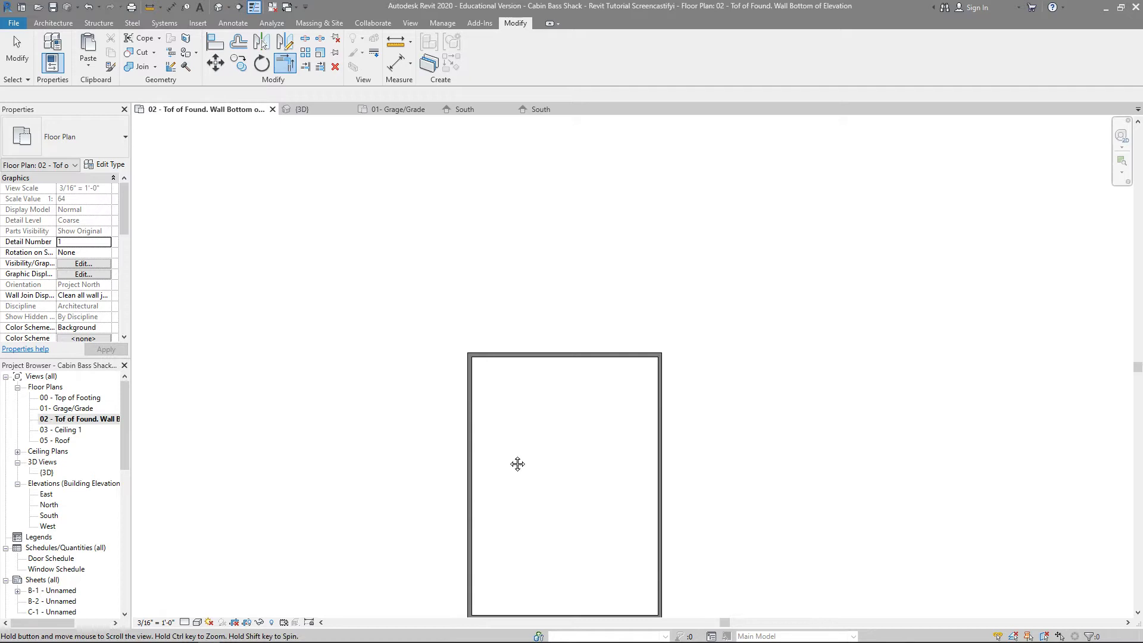
scroll(518, 462, "down", 1)
middle_click_drag(518, 462, 485, 349)
scroll(486, 308, "up", 2)
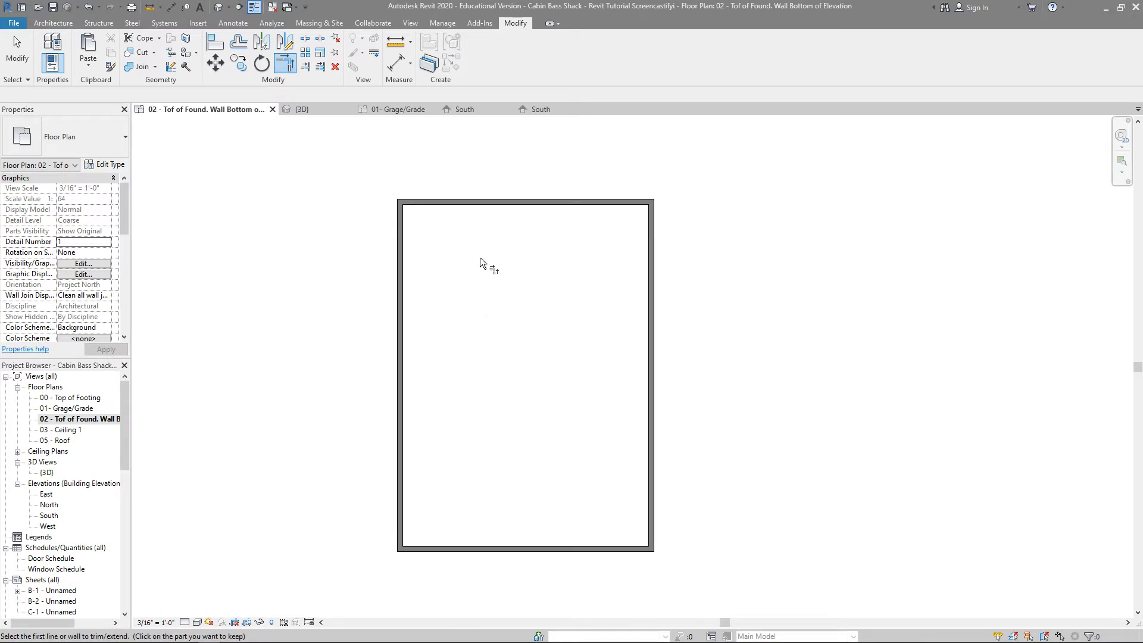
- Show the four siding-clad walls in the Default 3D View
key("Escape")
key("Escape")
left_click(472, 203)
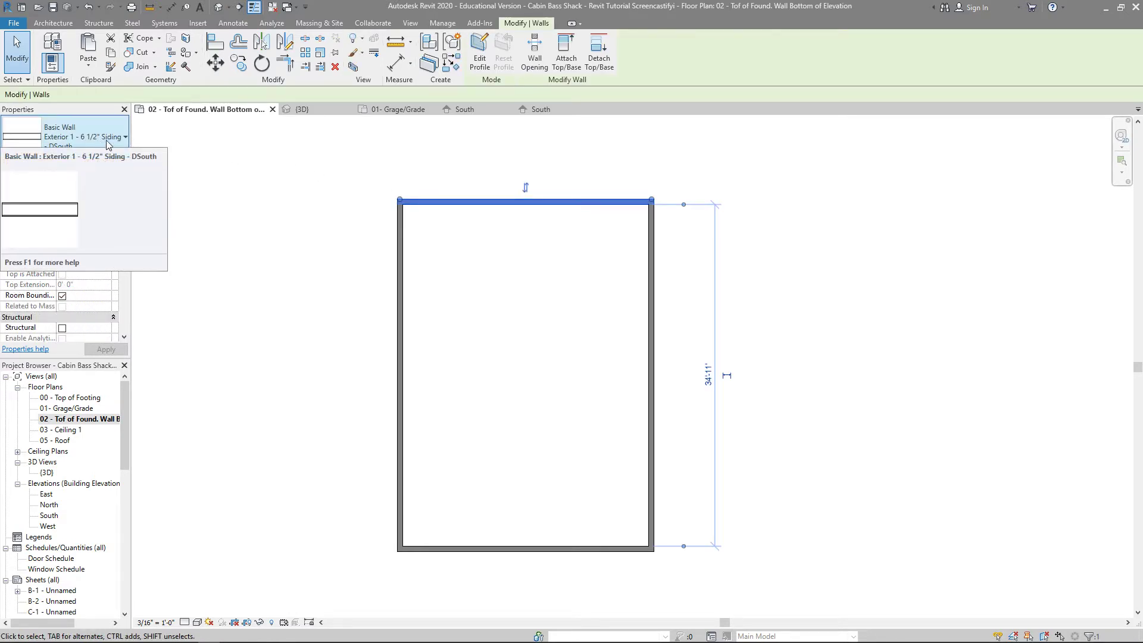
left_click(219, 7)
scroll(752, 357, "down", 5)
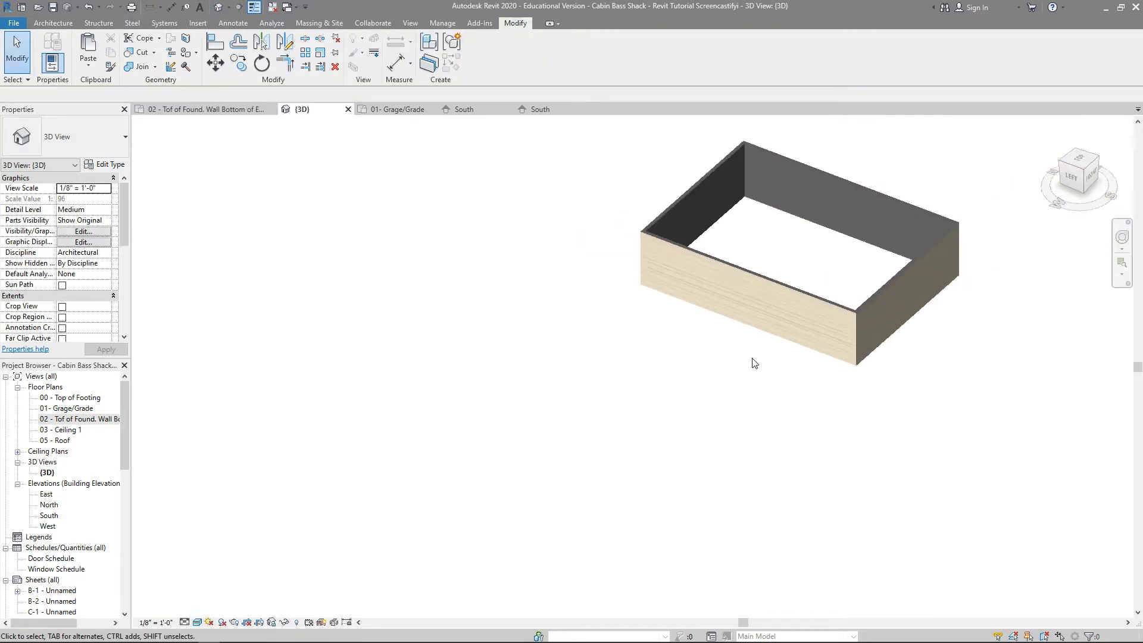
scroll(752, 357, "up", 5)
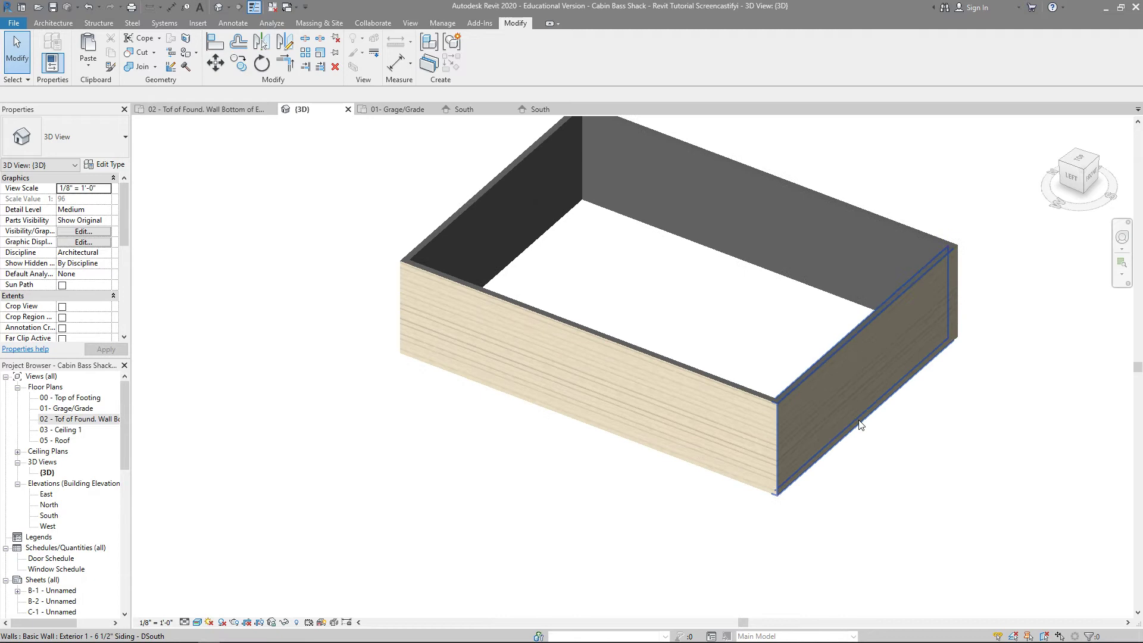
scroll(858, 424, "down", 2)
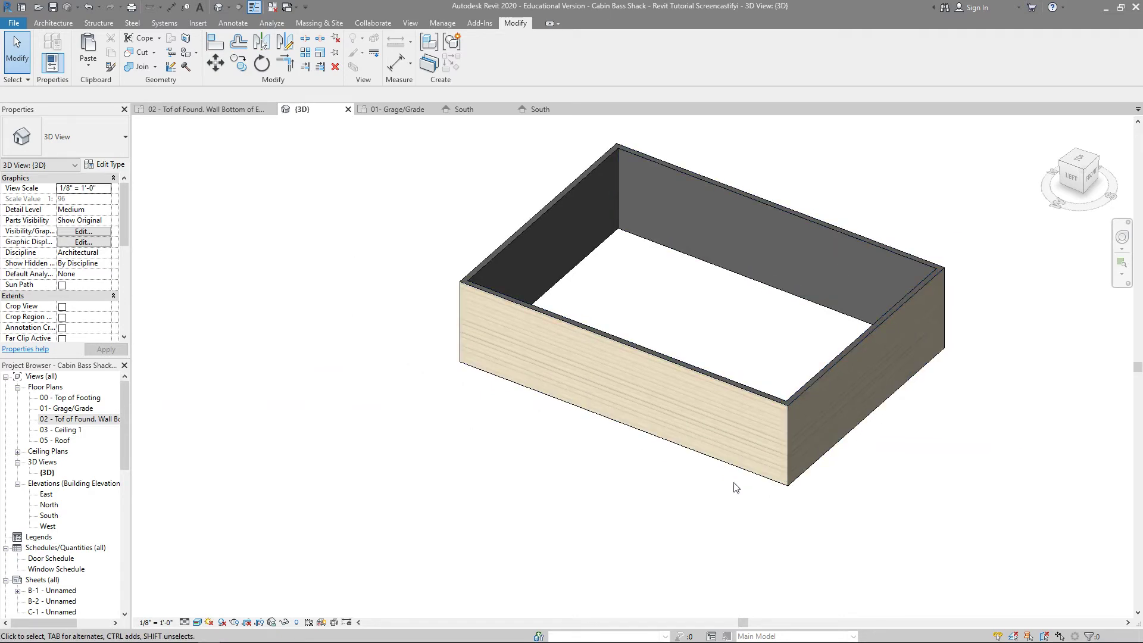
left_click(73, 420)
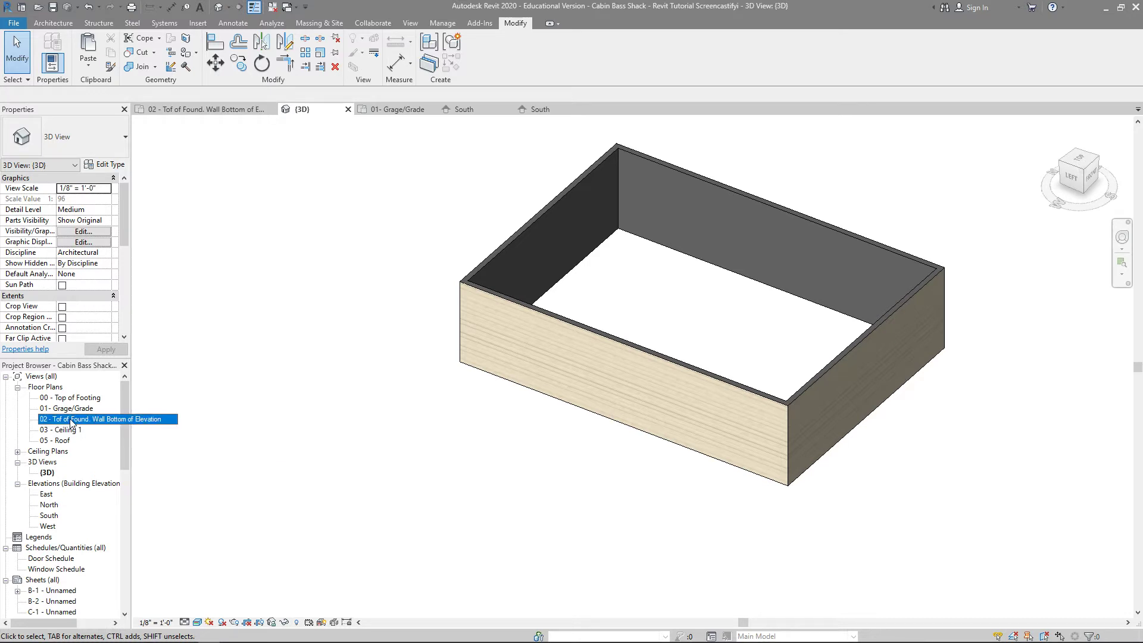
- Back in the 02 floor plan, start a wall of type Interior - 4 1/2 - DSouth
double_click(71, 419)
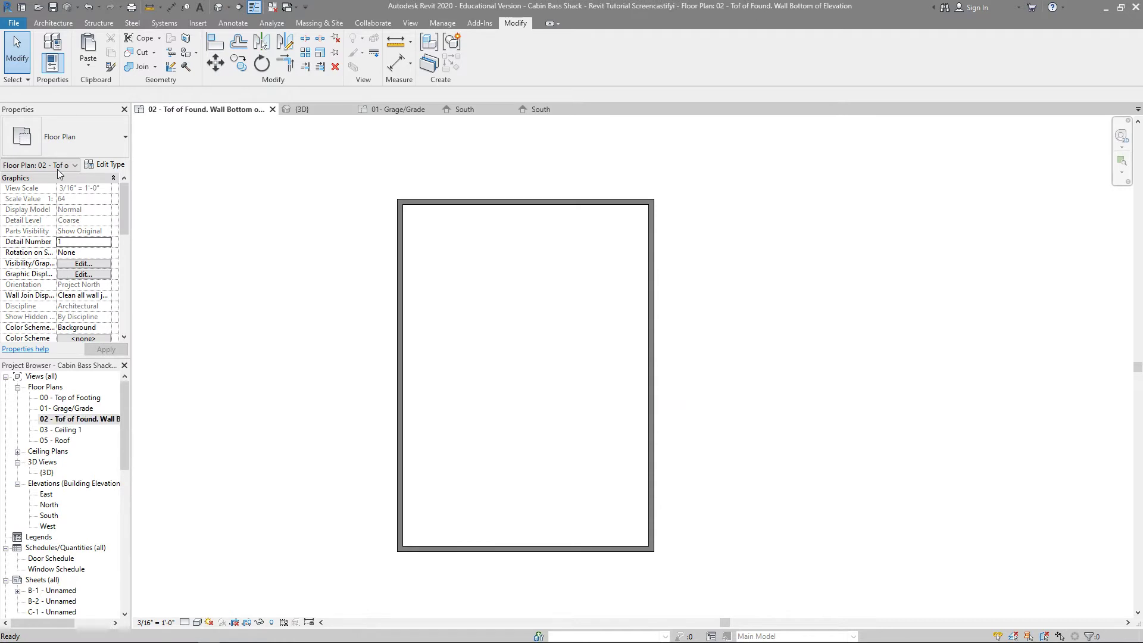
left_click(69, 25)
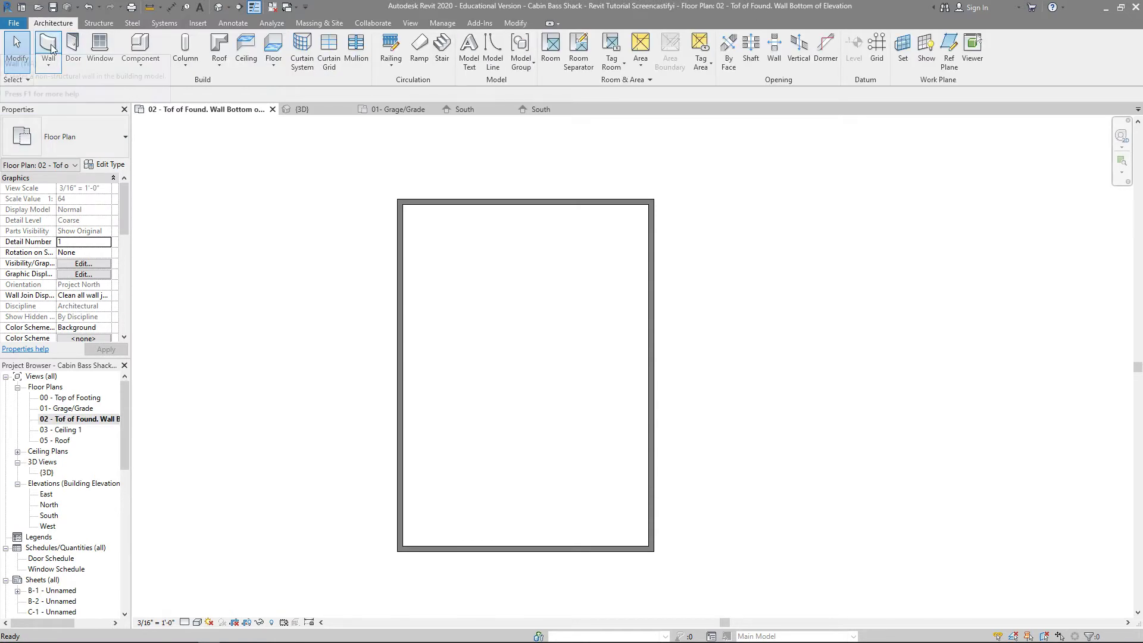
left_click(51, 48)
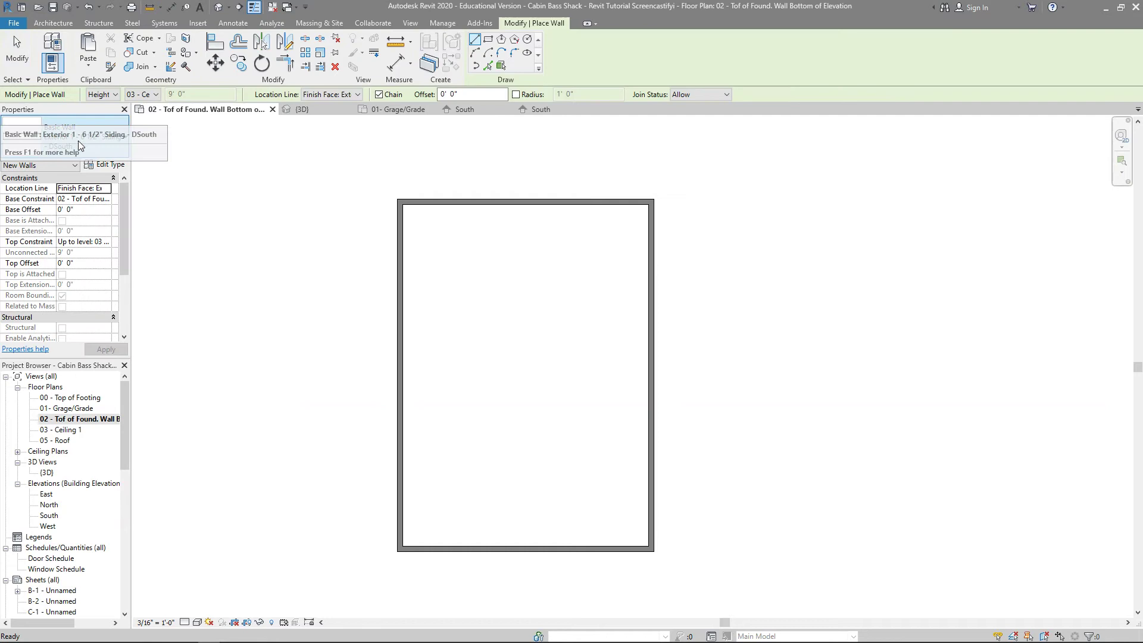
left_click(83, 123)
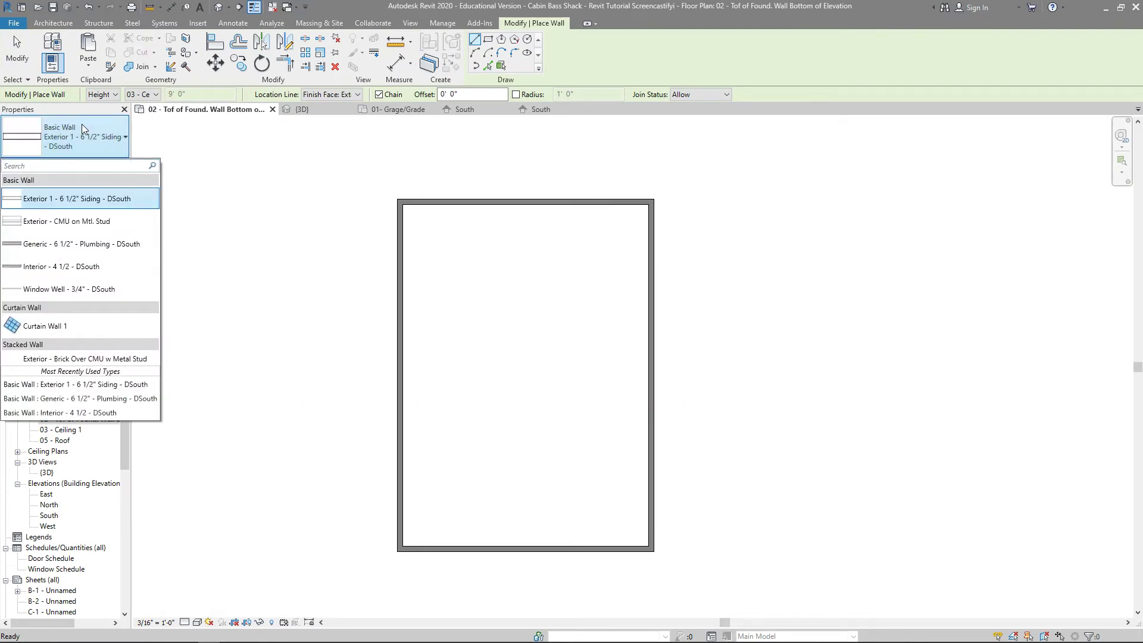
left_click(69, 269)
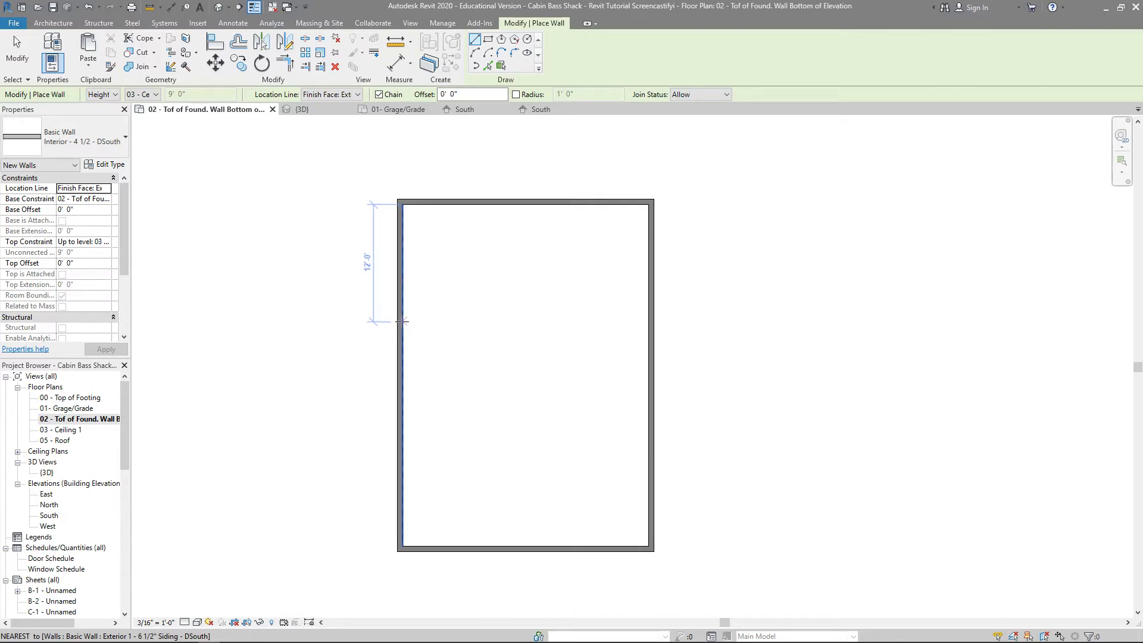
- Draw an 11'-0" interior wall from the left wall, then up to the top wall
left_click(402, 321)
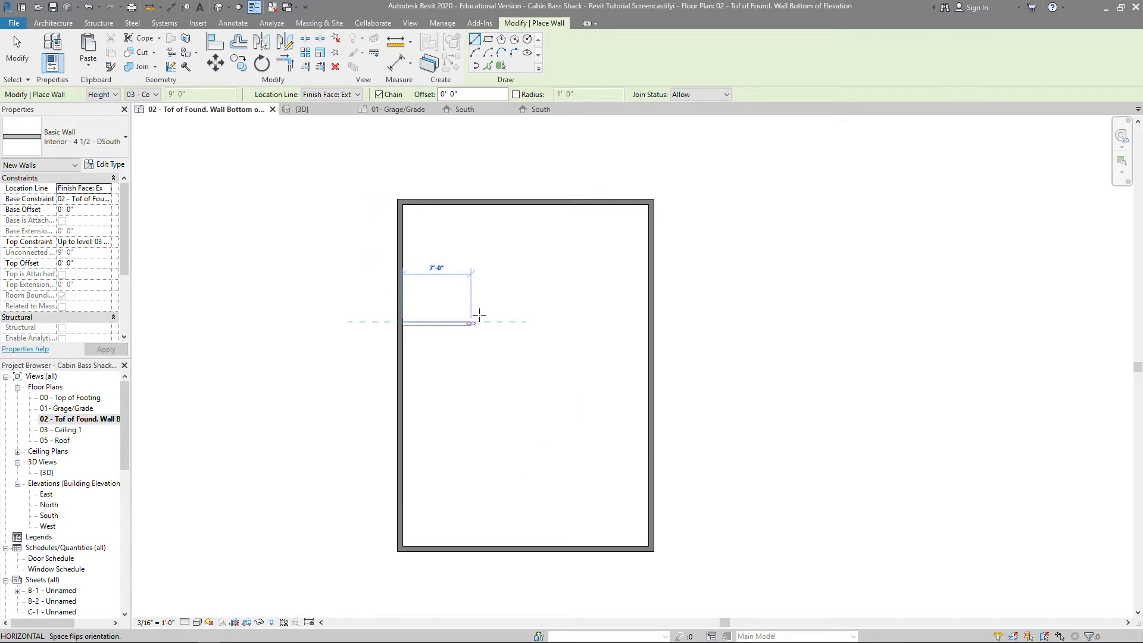
left_click(509, 321)
left_click(510, 204)
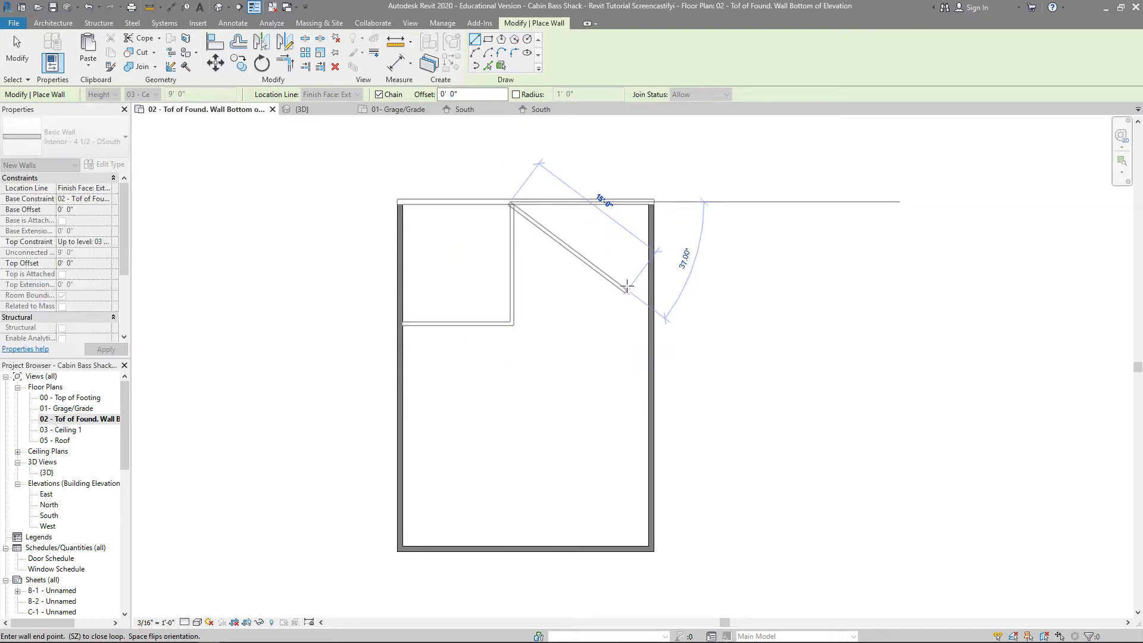
key("Escape")
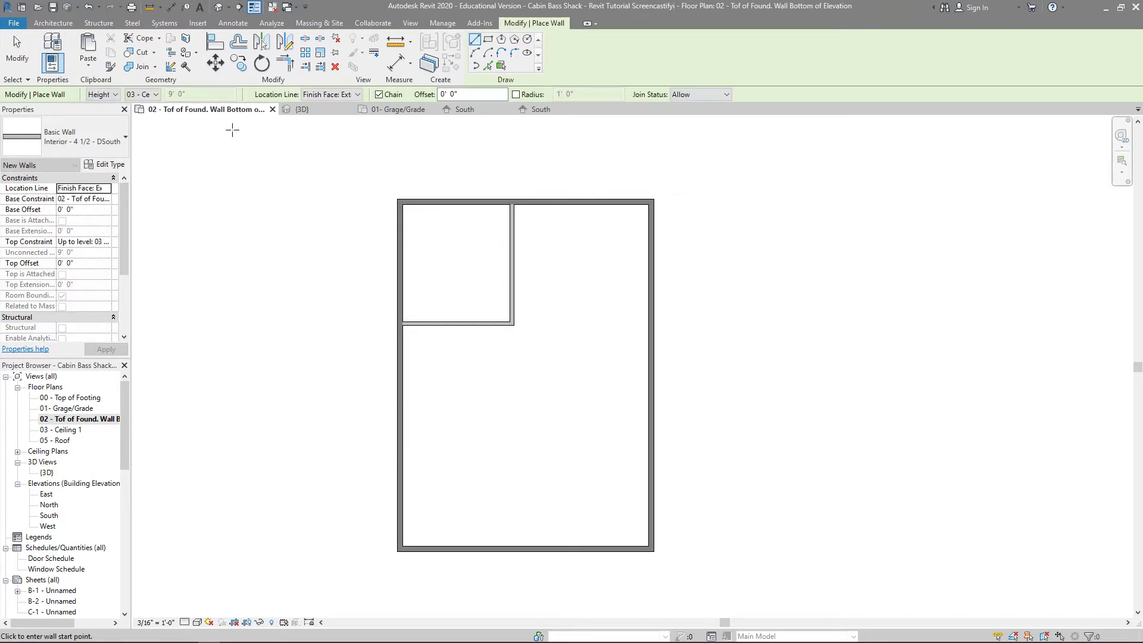
- Draw a 7'-0" interior wall left from the right wall, then up to the top wall
left_click(53, 23)
left_click(51, 47)
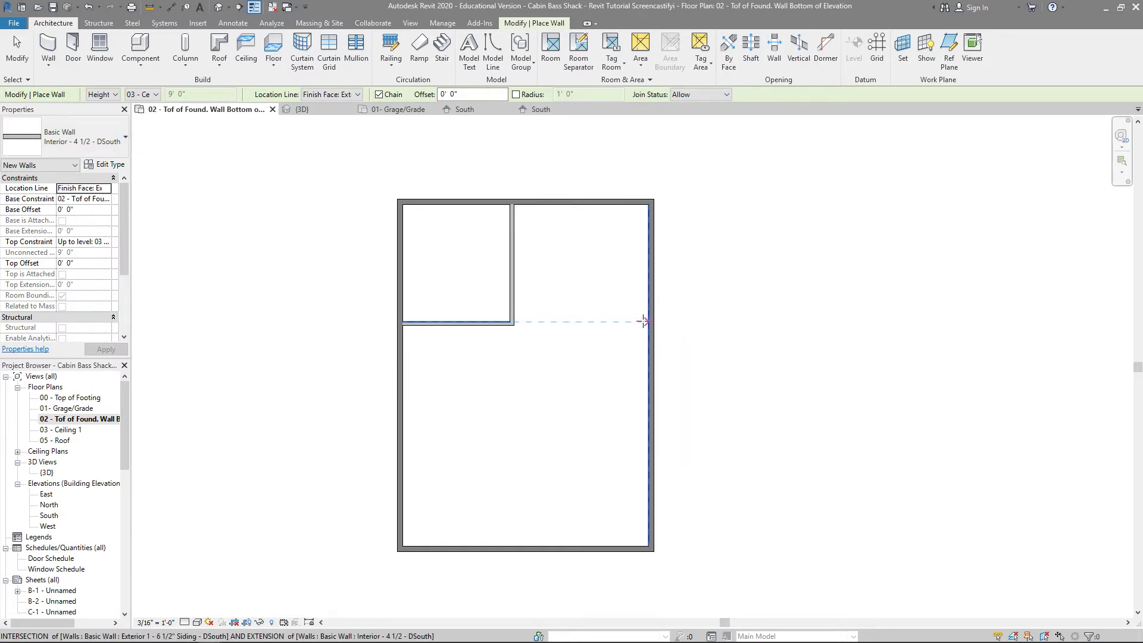
left_click(648, 321)
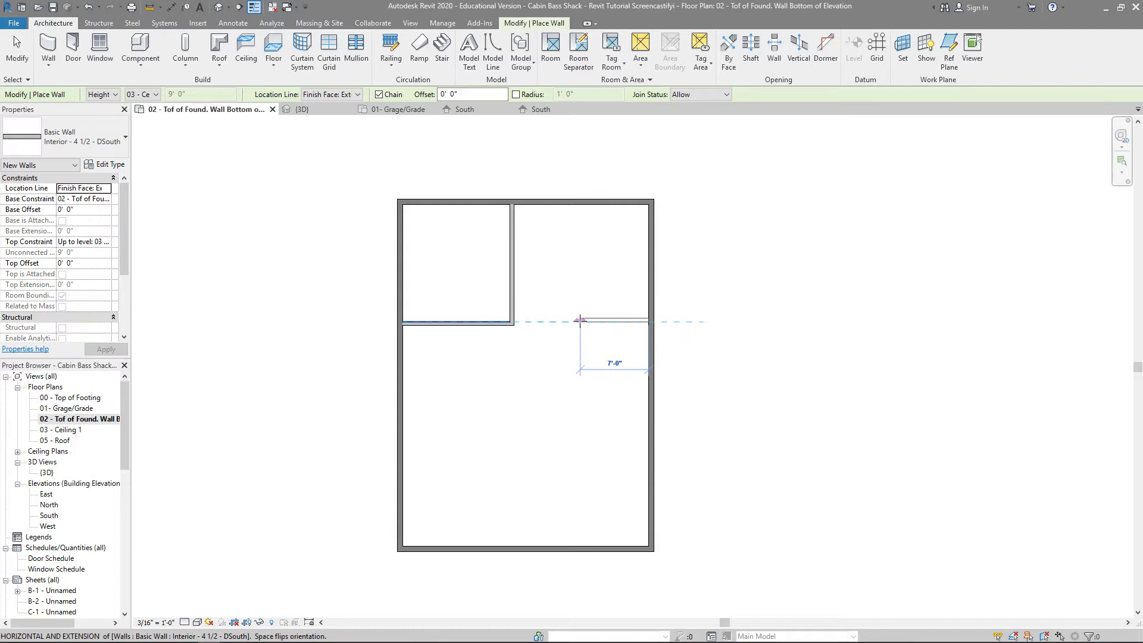
left_click(580, 320)
left_click(582, 203)
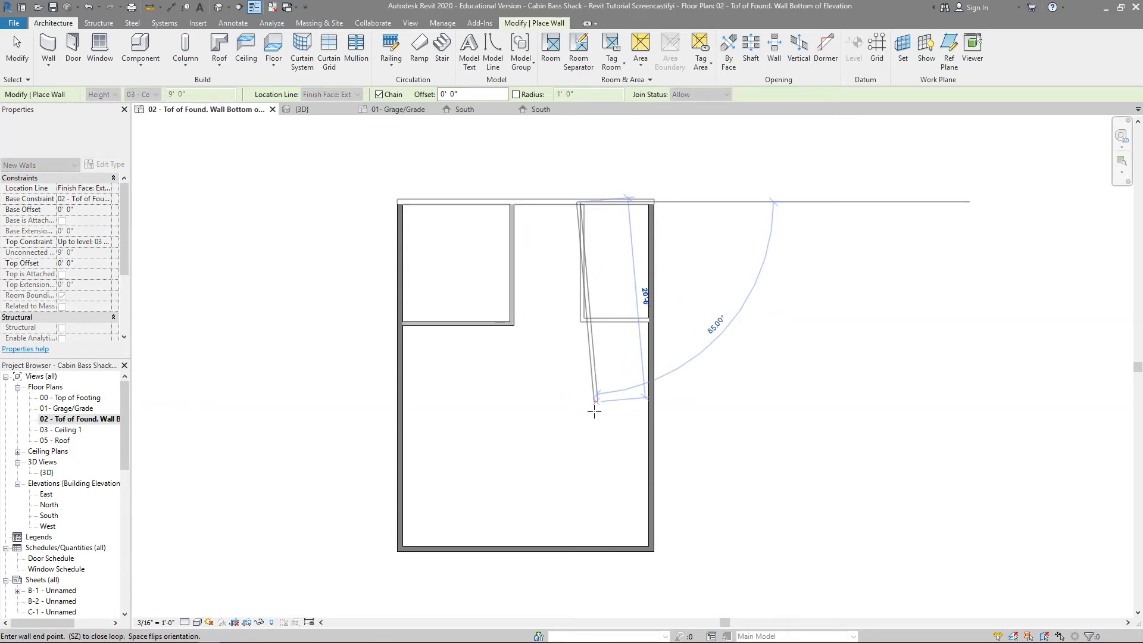
key("Escape")
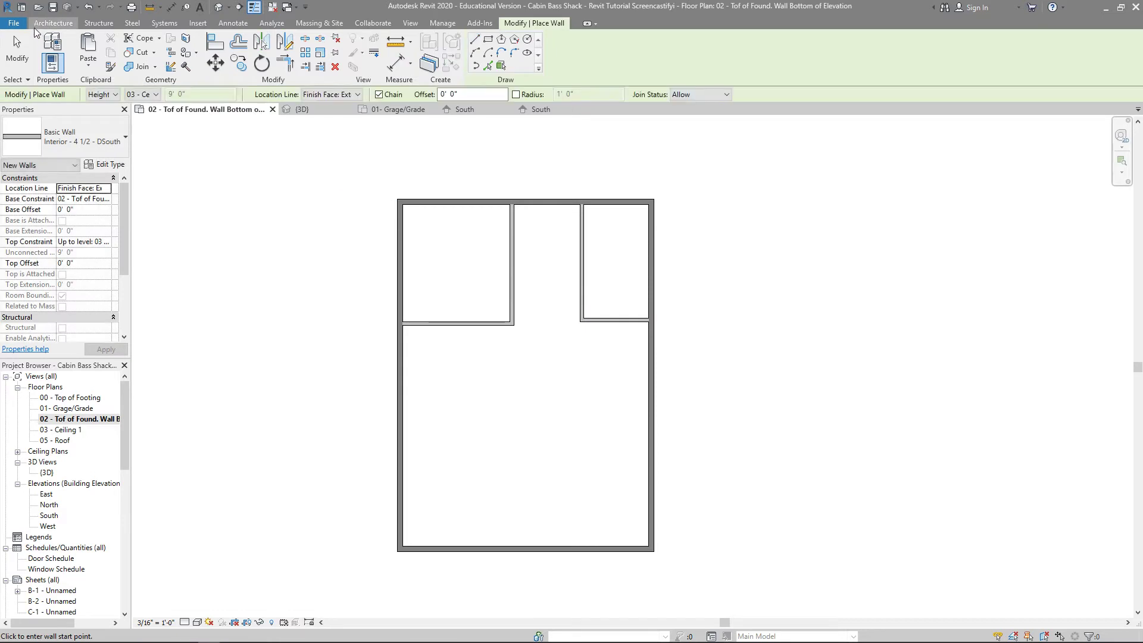
- Add an L-shaped partition: 8'-6" left from the right wall, then up toward the rooms
left_click(647, 418)
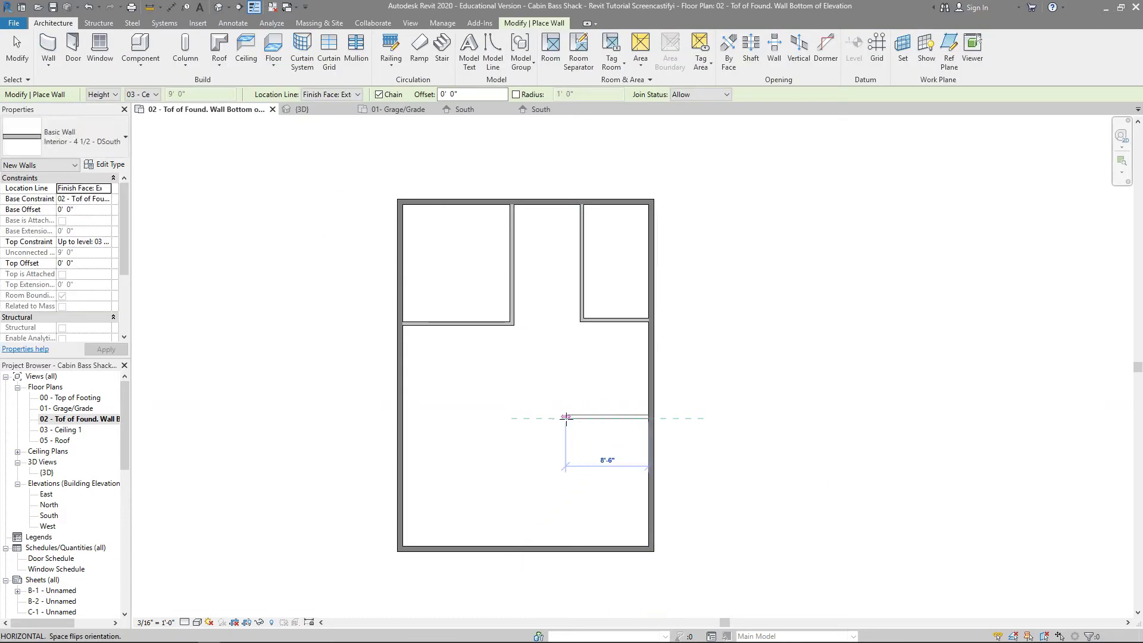
left_click(552, 417)
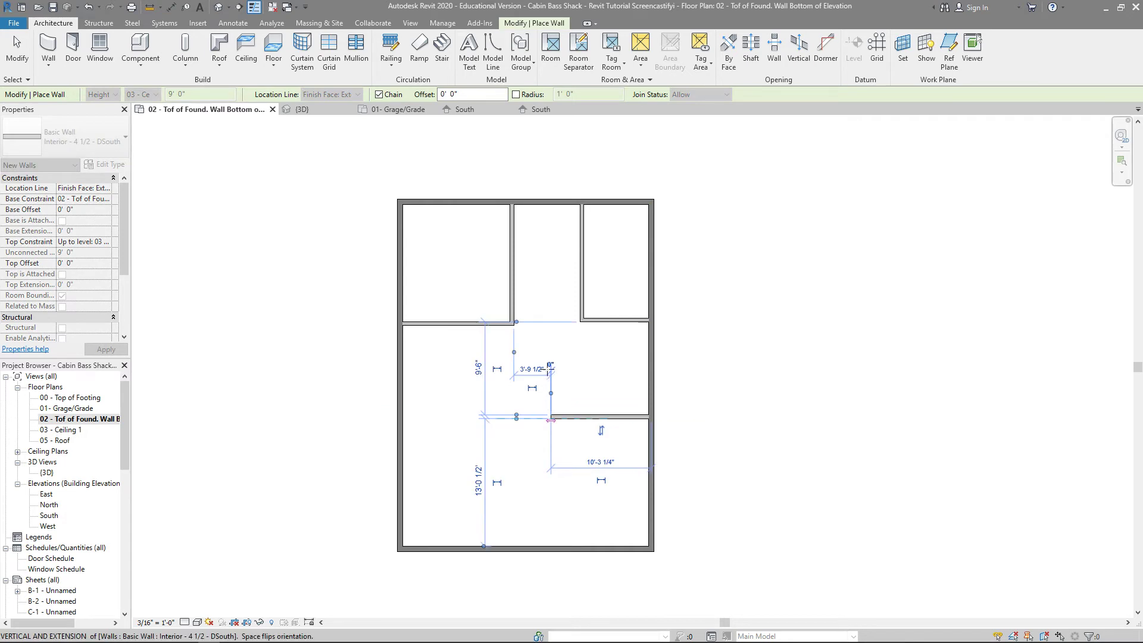
left_click(550, 329)
key("Escape")
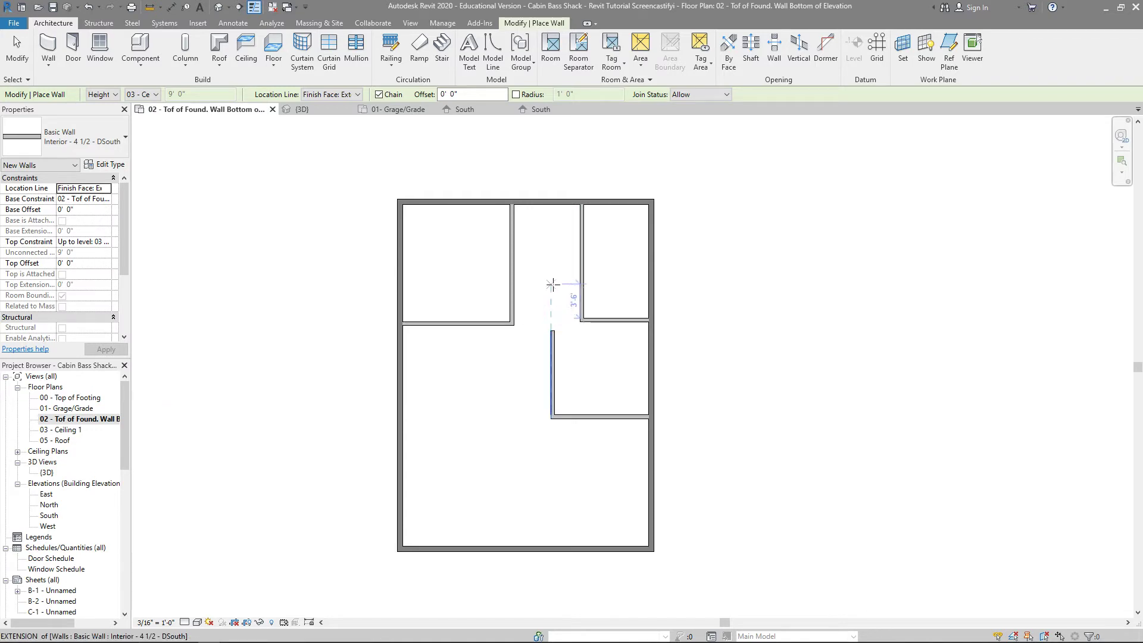
scroll(434, 275, "up", 3)
scroll(434, 275, "up", 1)
middle_click_drag(434, 276, 449, 325)
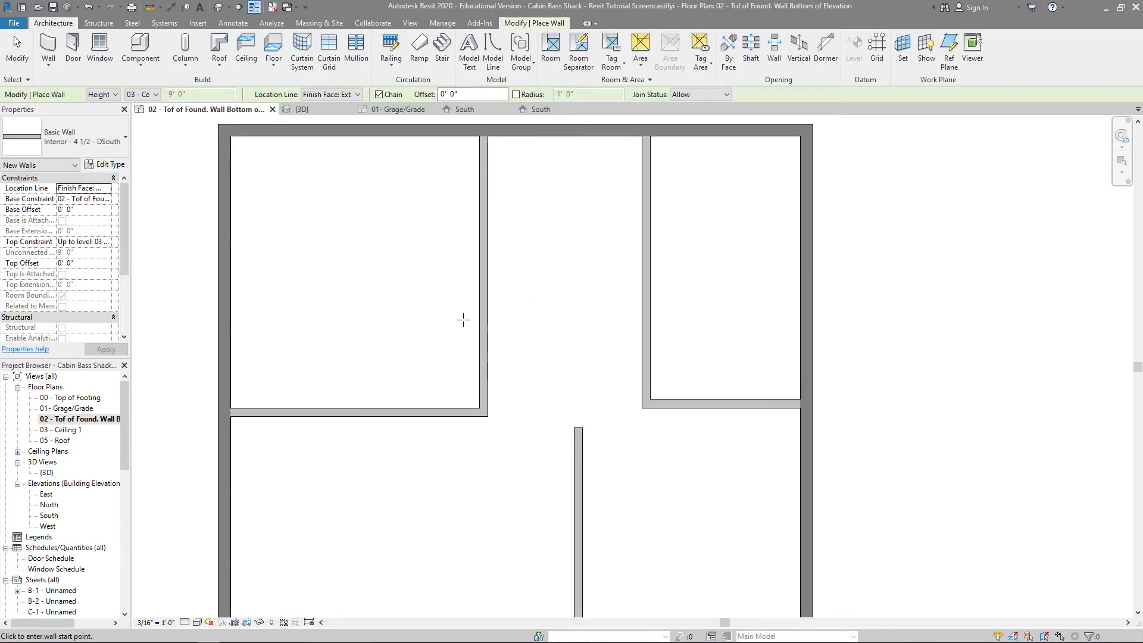
- Move the upper-left bedroom's vertical wall to 10'-0" from the exterior wall
key("Escape")
left_click(496, 331)
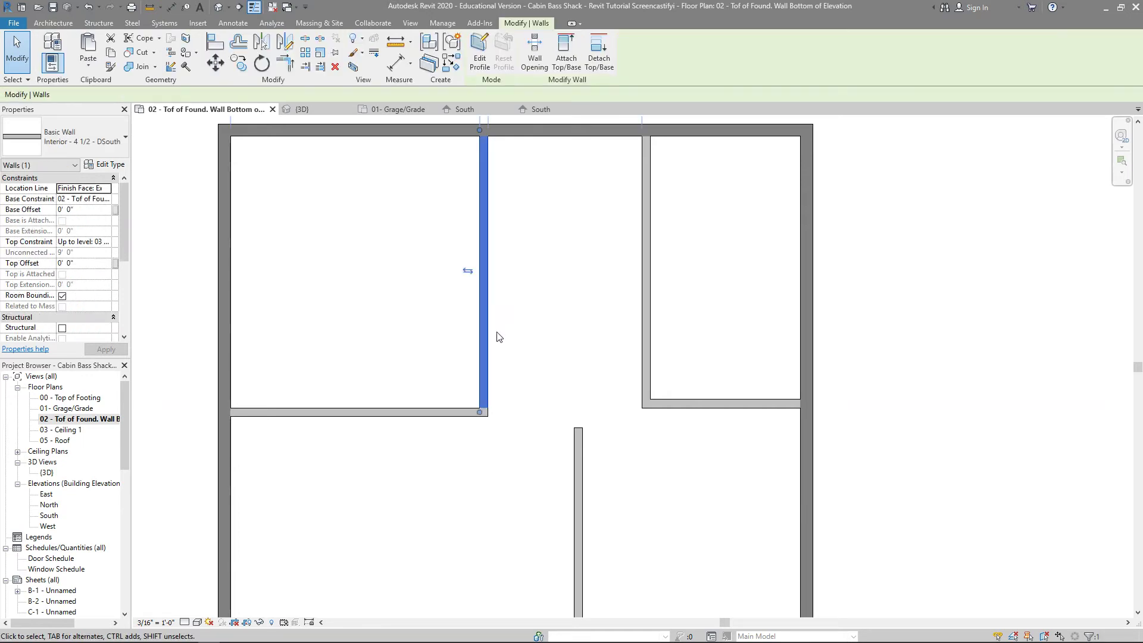
middle_click_drag(458, 288, 449, 390)
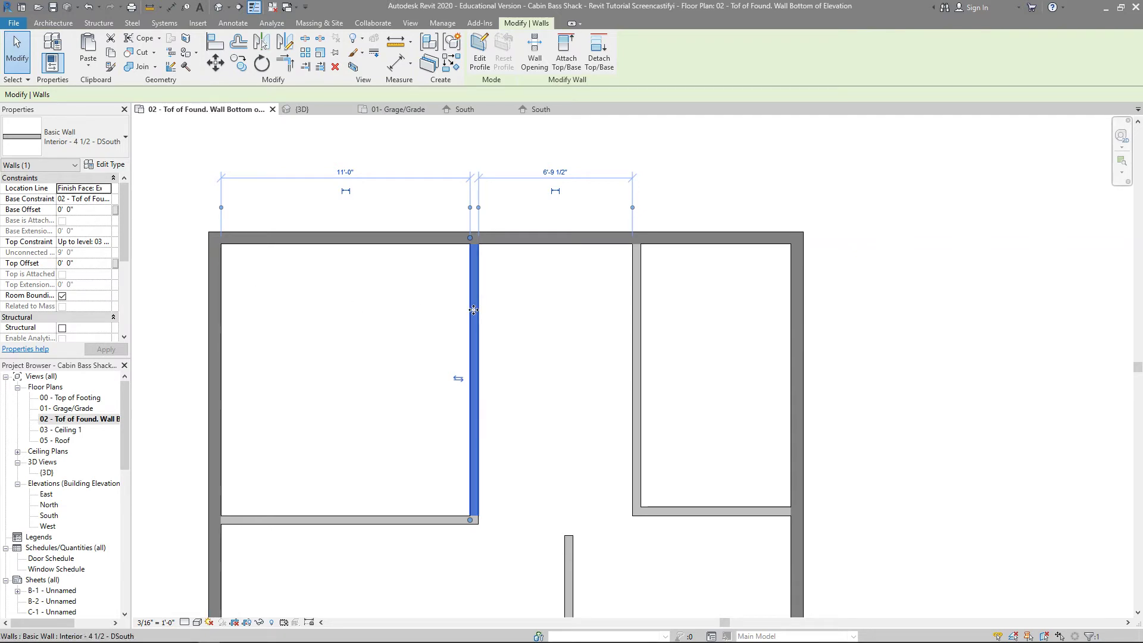
left_click(345, 172)
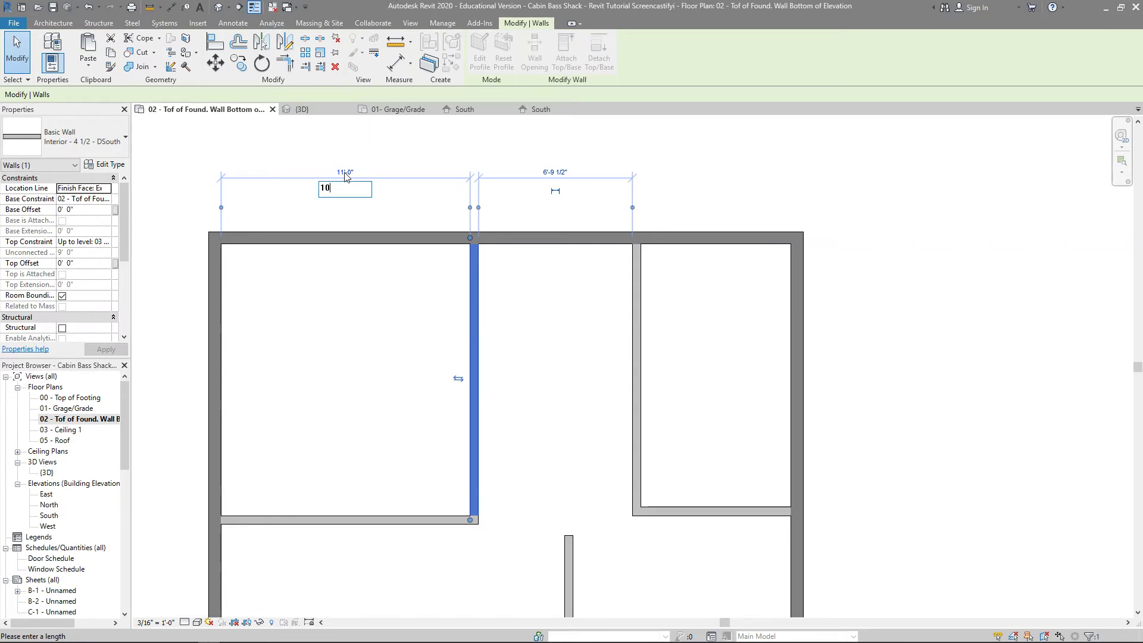
type("10")
key("Return")
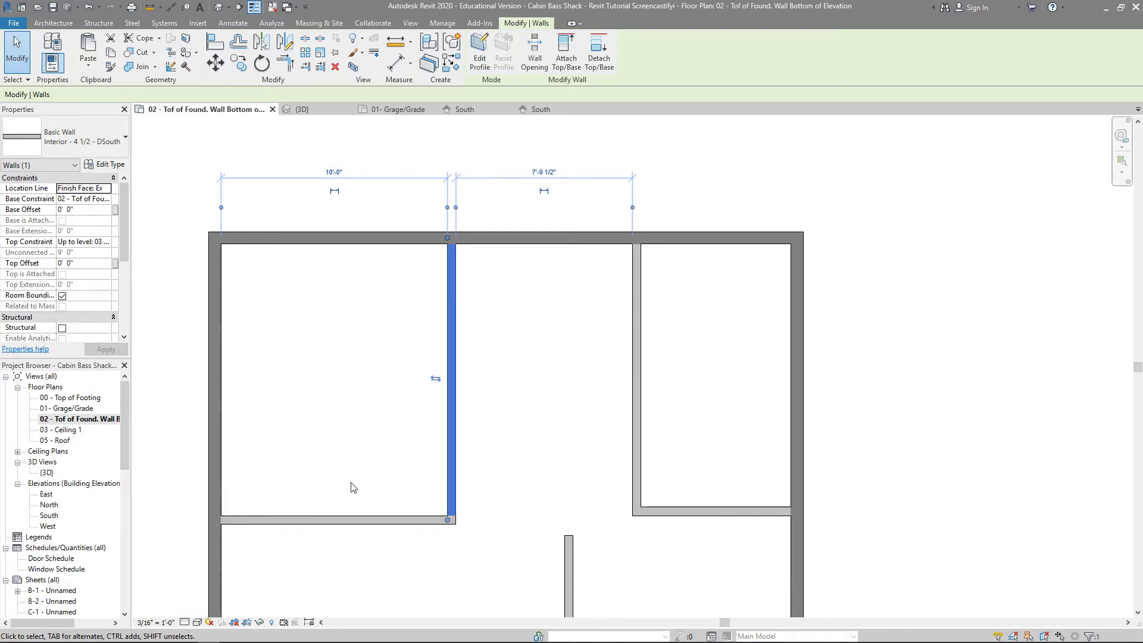
- Change the bedroom's lower wall from 12'-0" to 10'-0" below the top wall, then check both spacings
left_click(348, 519)
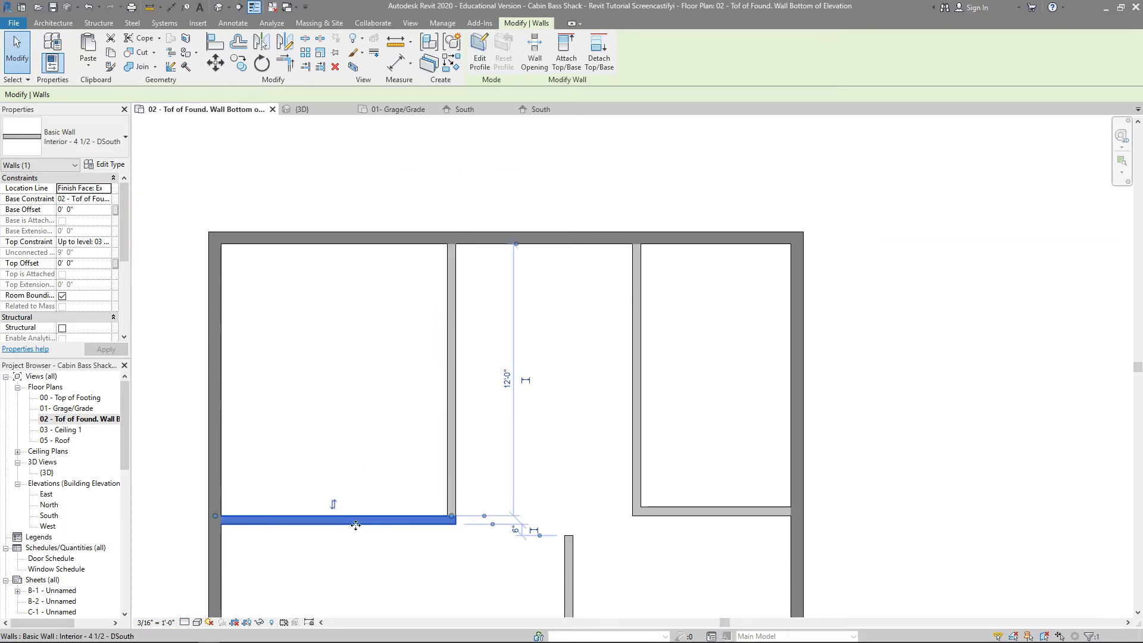
left_click(507, 379)
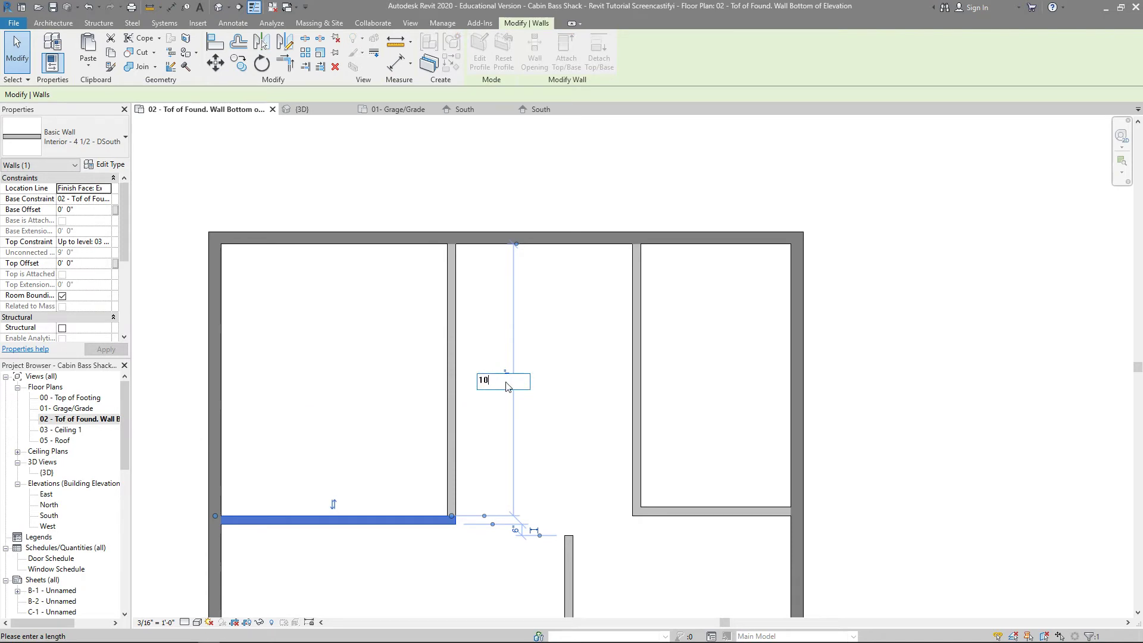
type("10")
key("Return")
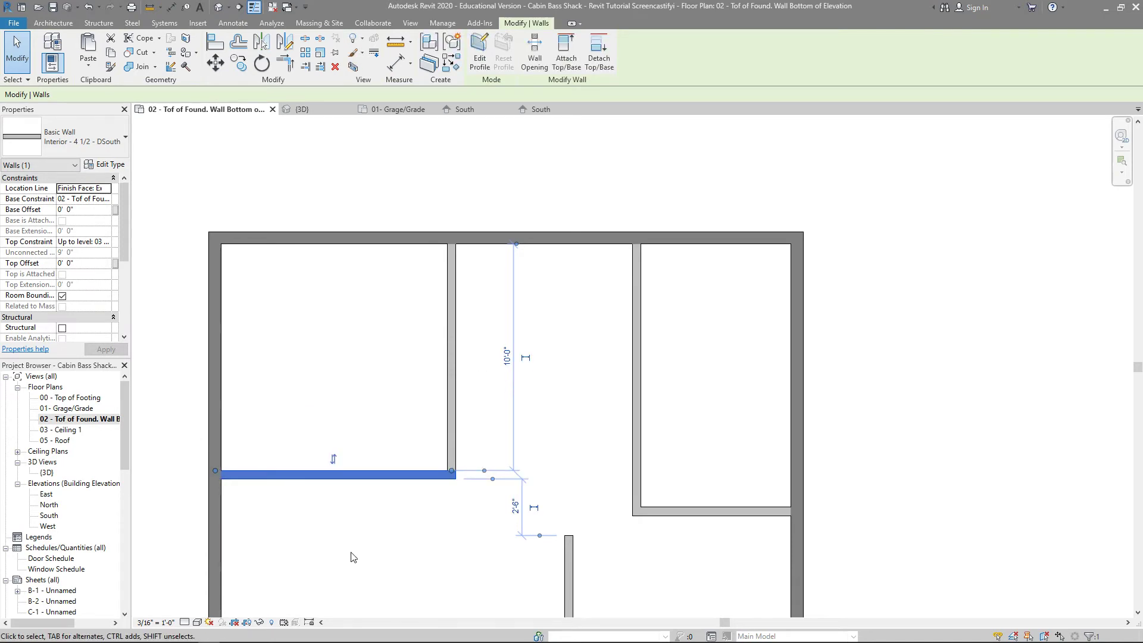
left_click(358, 518)
left_click(360, 475)
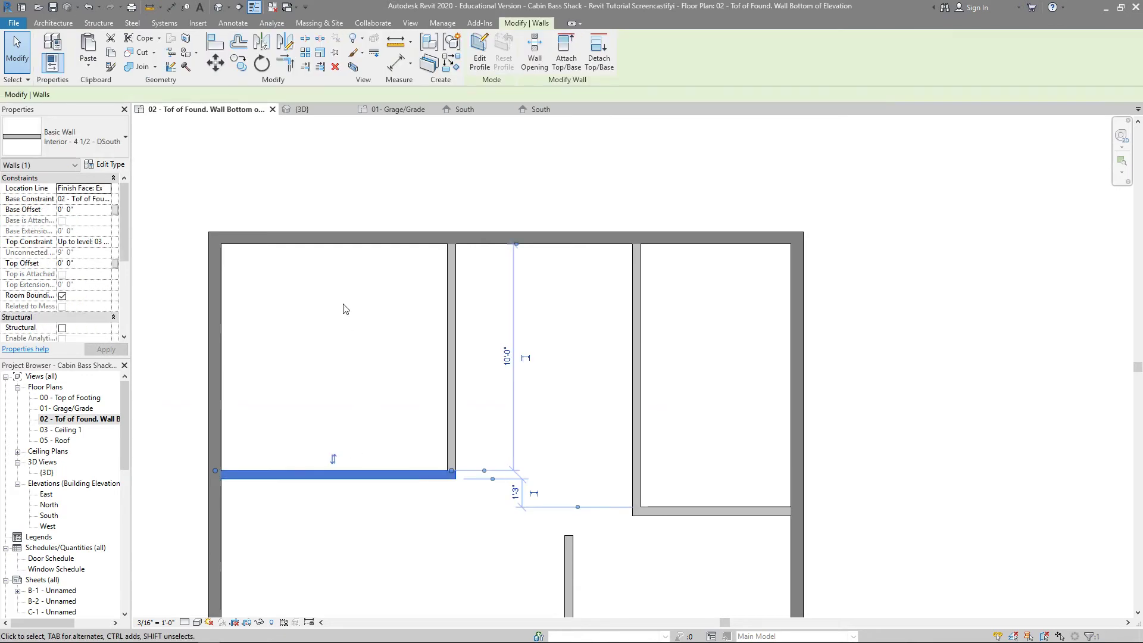
left_click(456, 324)
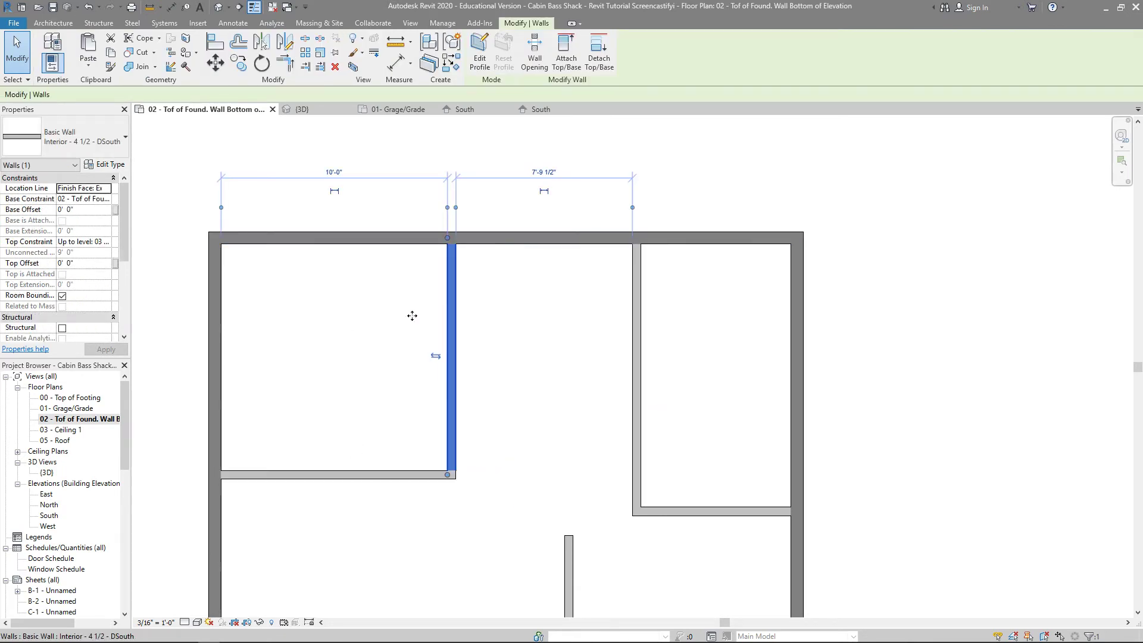
left_click(561, 329)
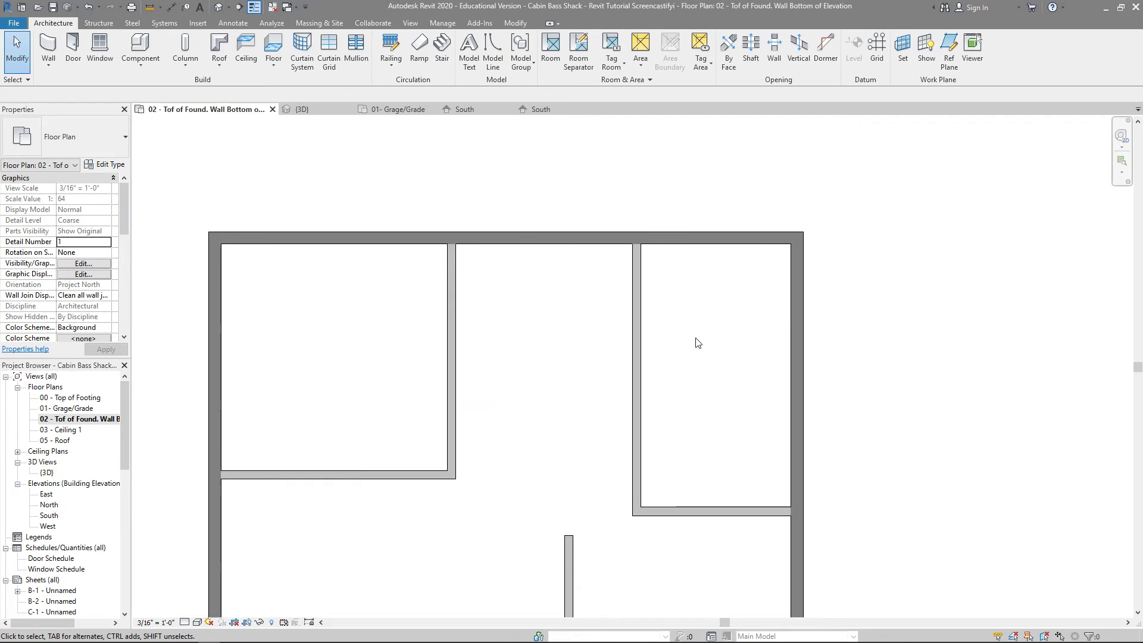
- Set the upper-right bedroom's left wall to 10'-0" from the right exterior wall
left_click(643, 329)
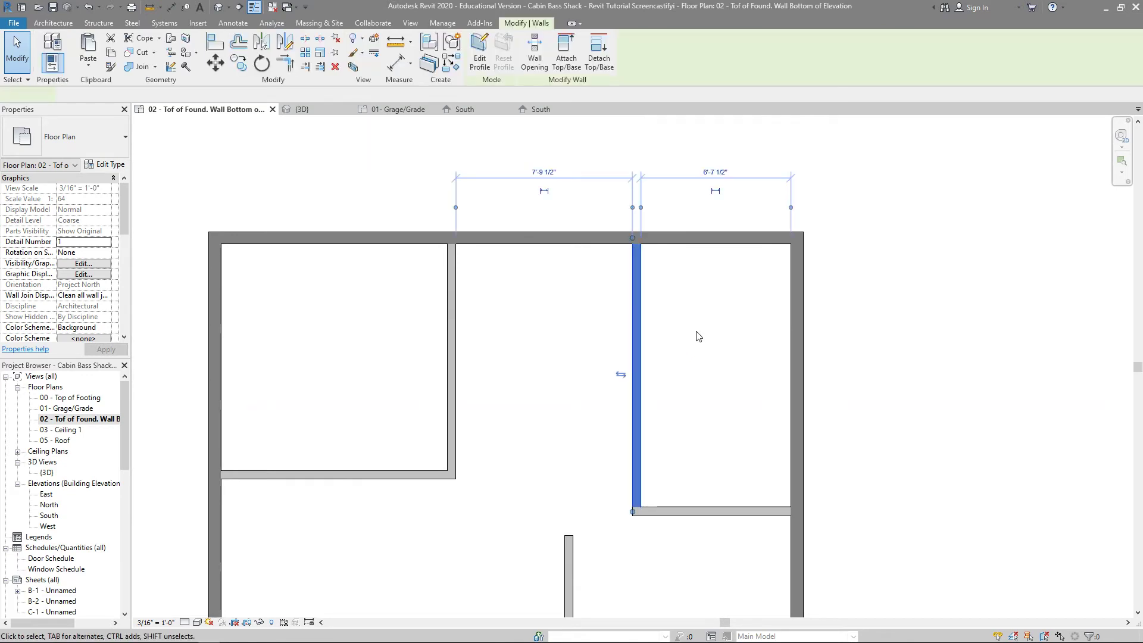
left_click(711, 169)
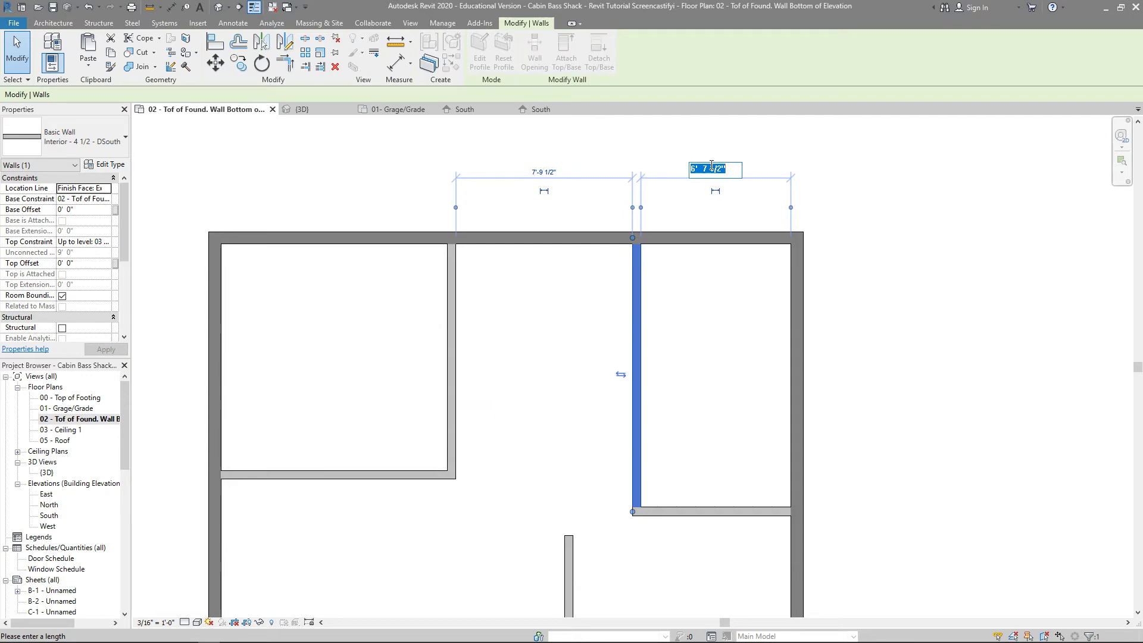
type("10")
key("Return")
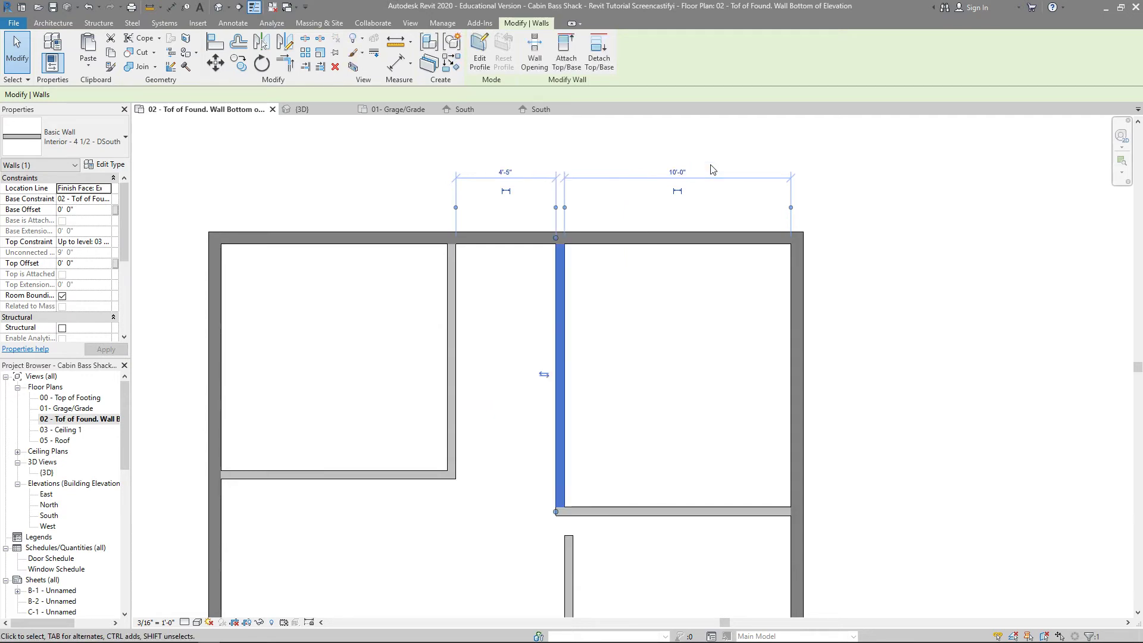
- Change the right bedroom's lower wall from 11'-7 1/2" to 10'-0" below the top wall
left_click(659, 512)
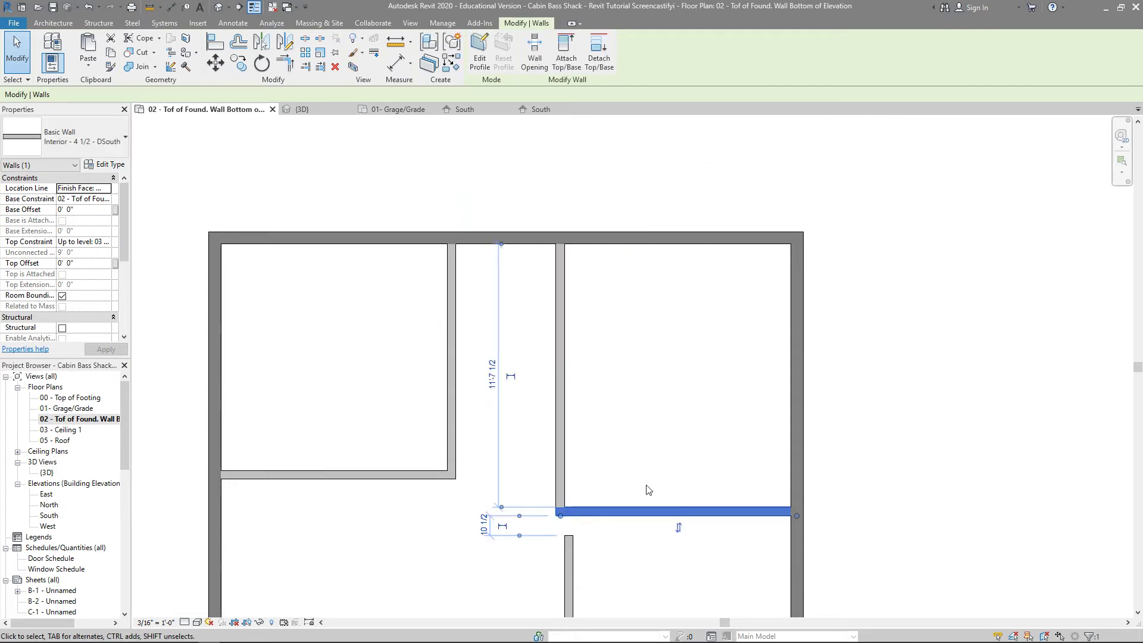
left_click(495, 369)
type("10")
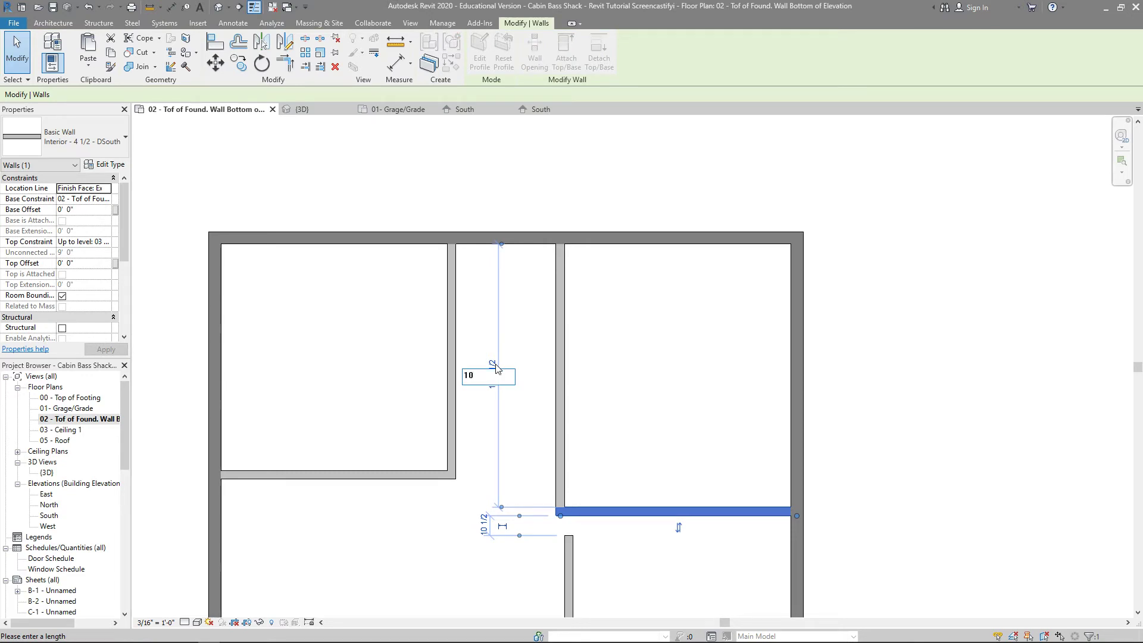
key("Return")
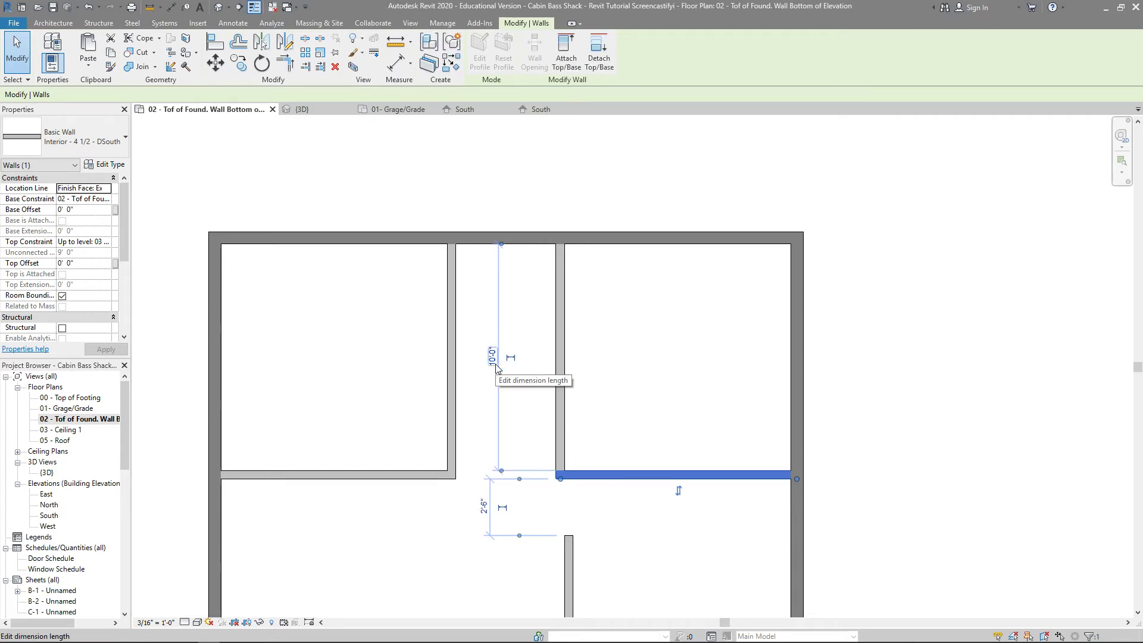
middle_click_drag(678, 413, 632, 241)
- Set the lower room's bottom wall 10'-0" from the wall above instead of 11'-1 1/2"
left_click(638, 483)
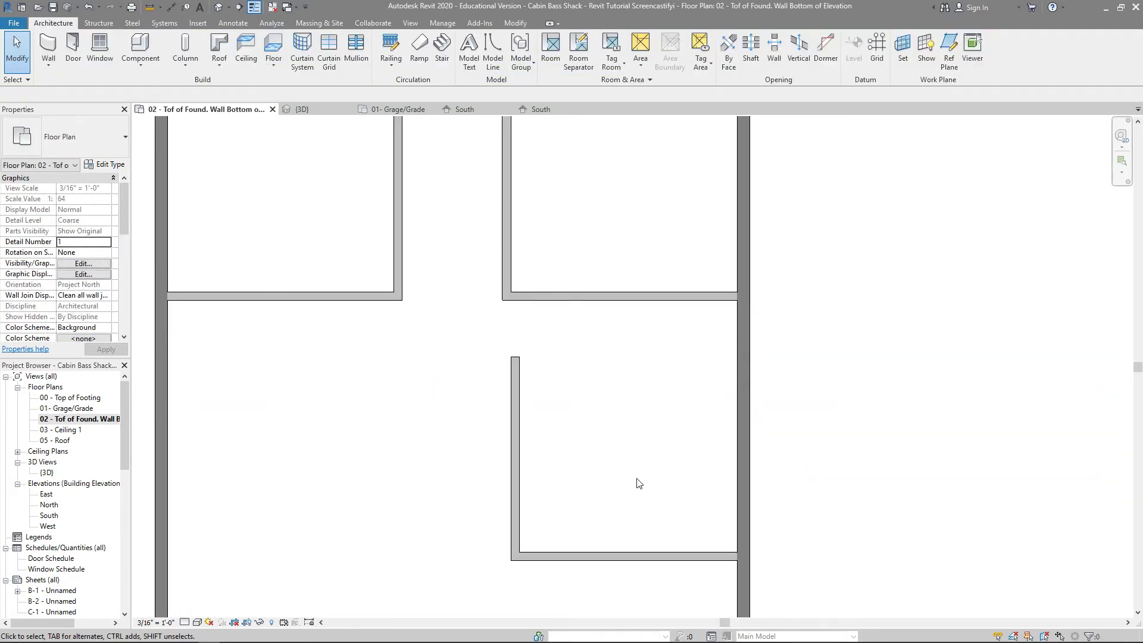
left_click(634, 555)
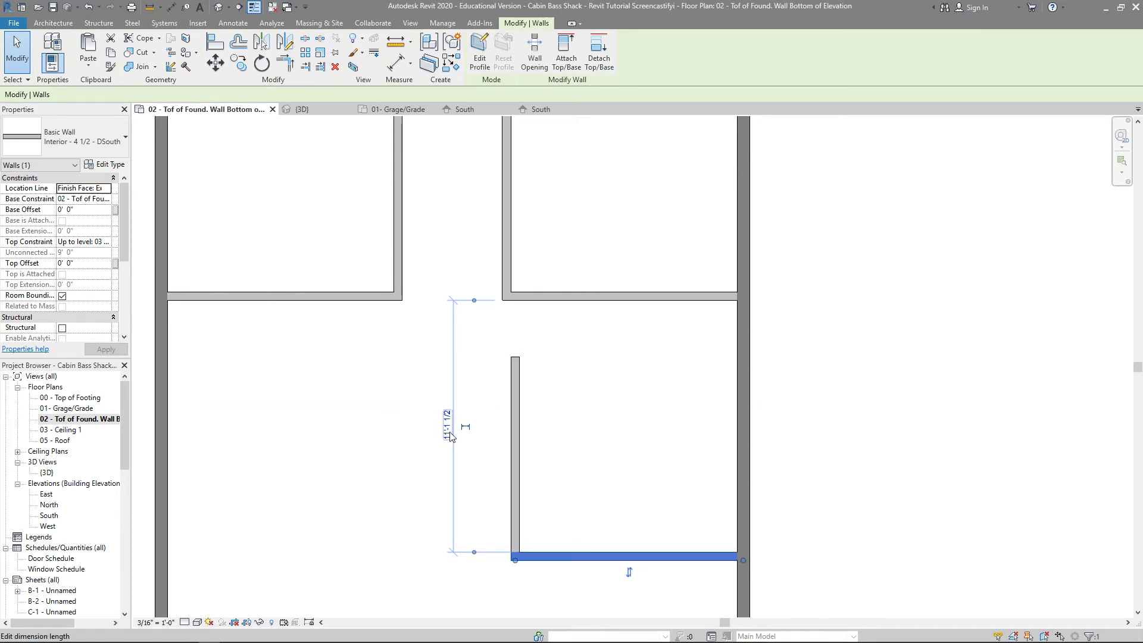
left_click(449, 426)
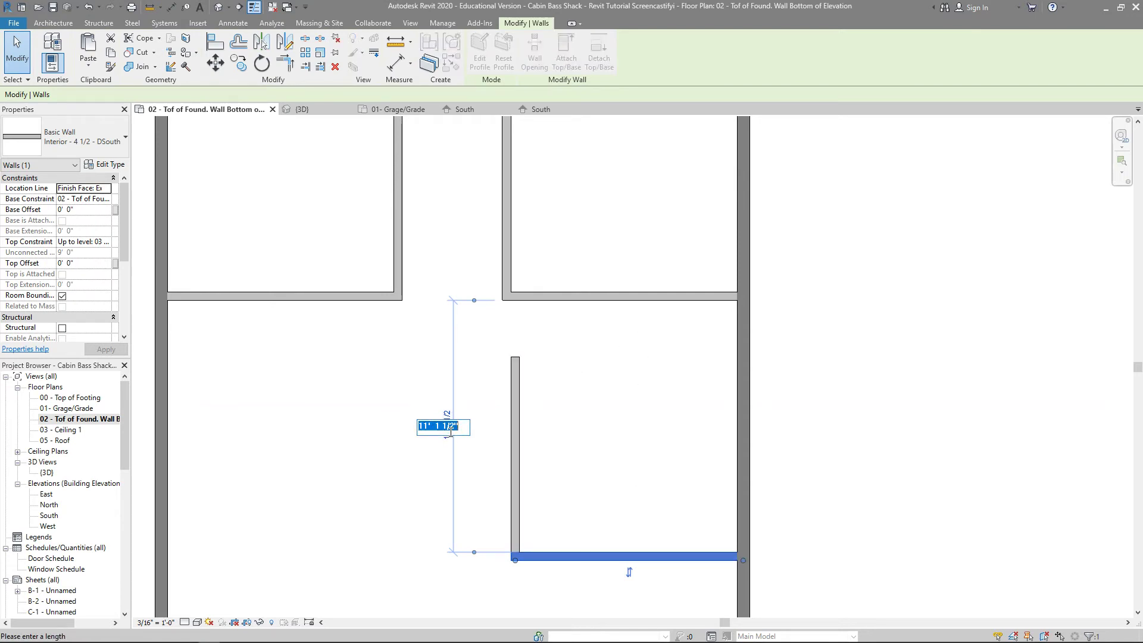
type("10")
key("Return")
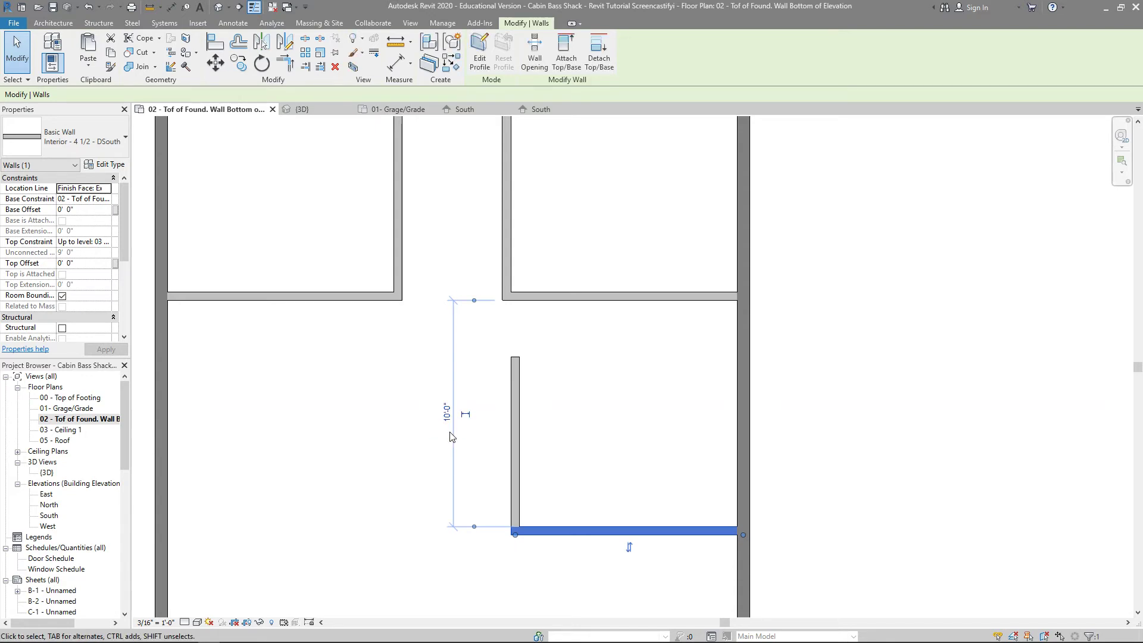
- Move the lower room's vertical wall right and set it 10'-0" from the exterior wall
left_click(515, 443)
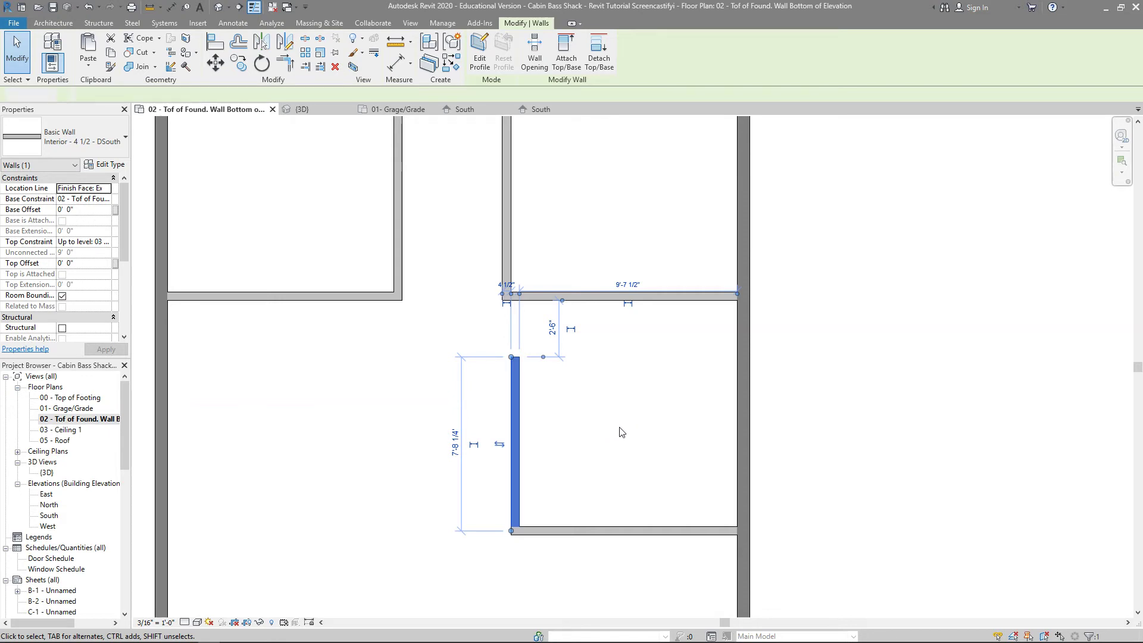
left_click(524, 426)
left_click(516, 426)
left_click_drag(515, 426, 622, 426)
left_click(687, 443)
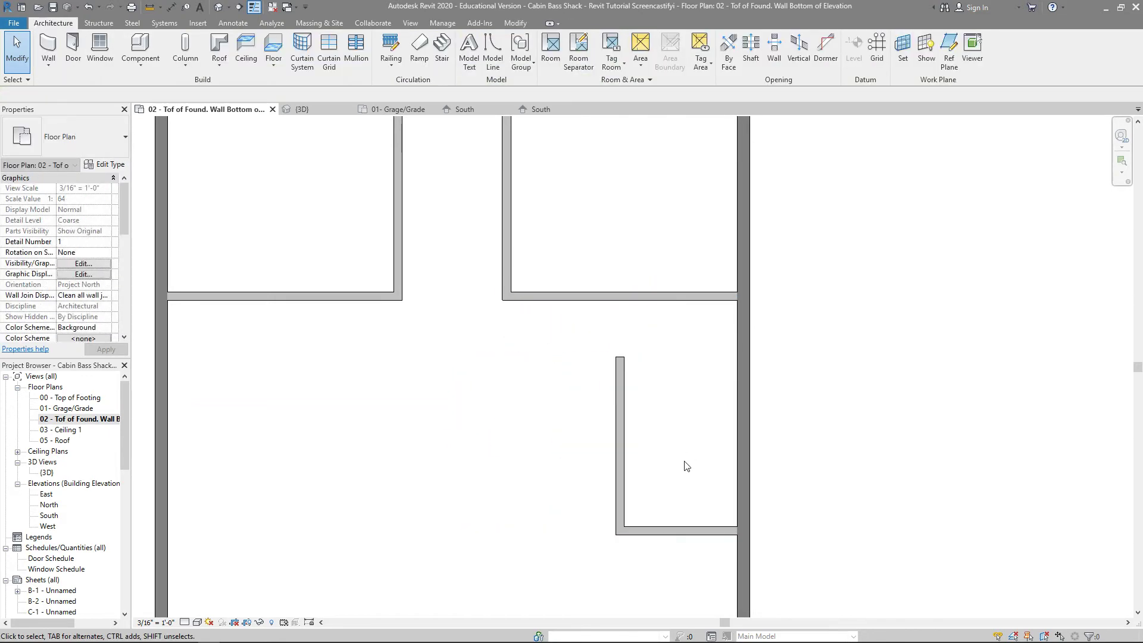
left_click(622, 462)
left_click(678, 284)
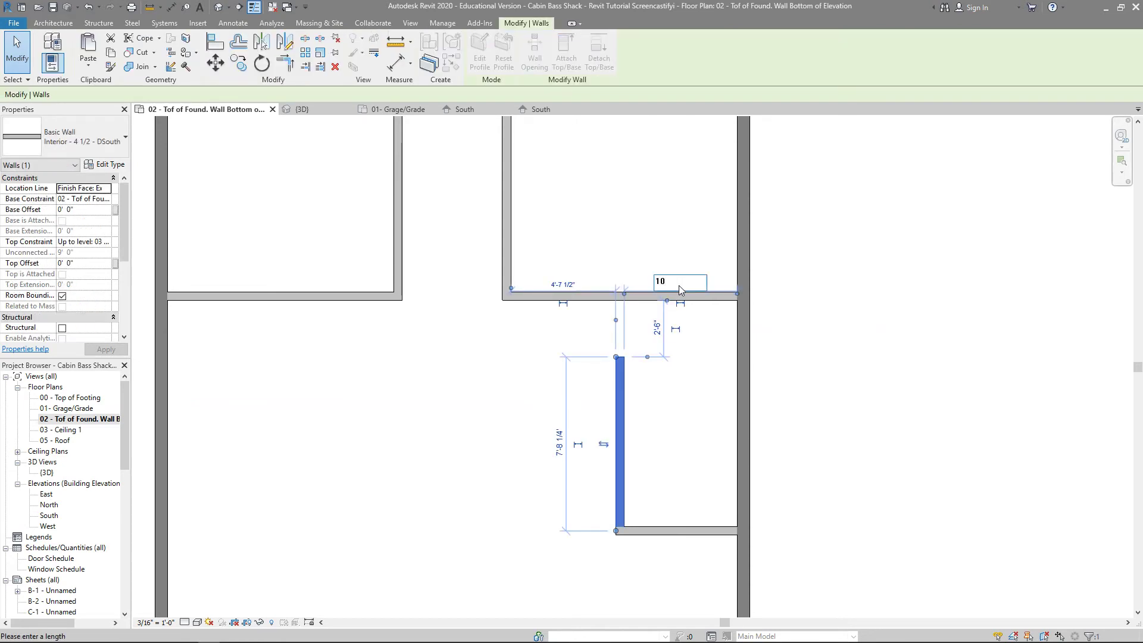
type("10")
key("Return")
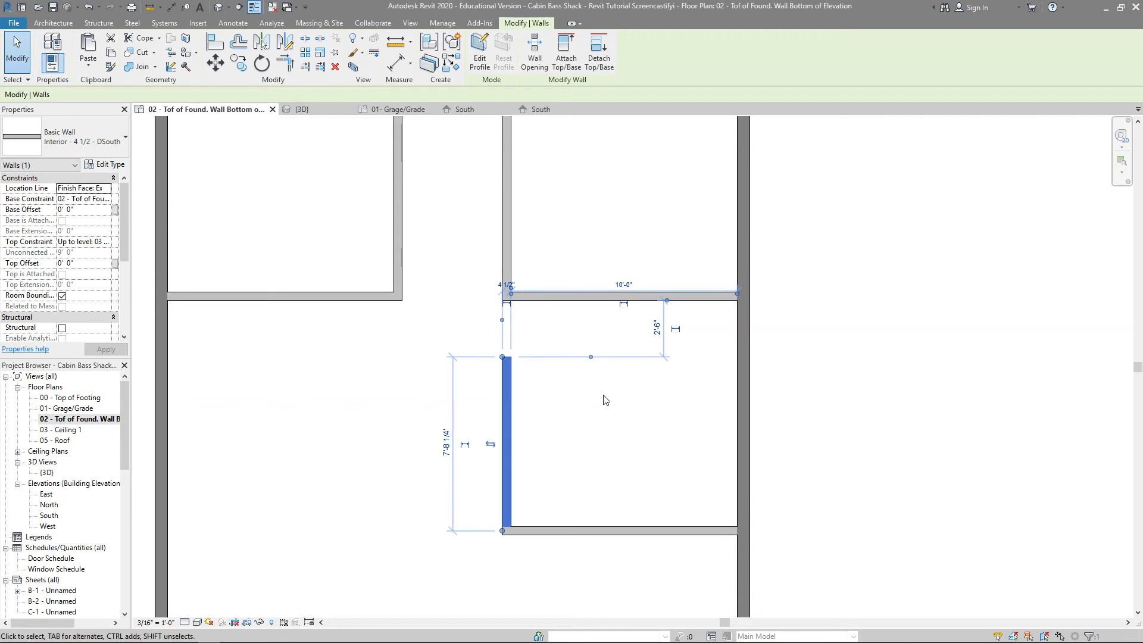
- Extend the room's left wall upward to join the upper-right bedroom's wall
left_click(604, 399)
left_click(505, 385)
scroll(514, 353, "up", 2)
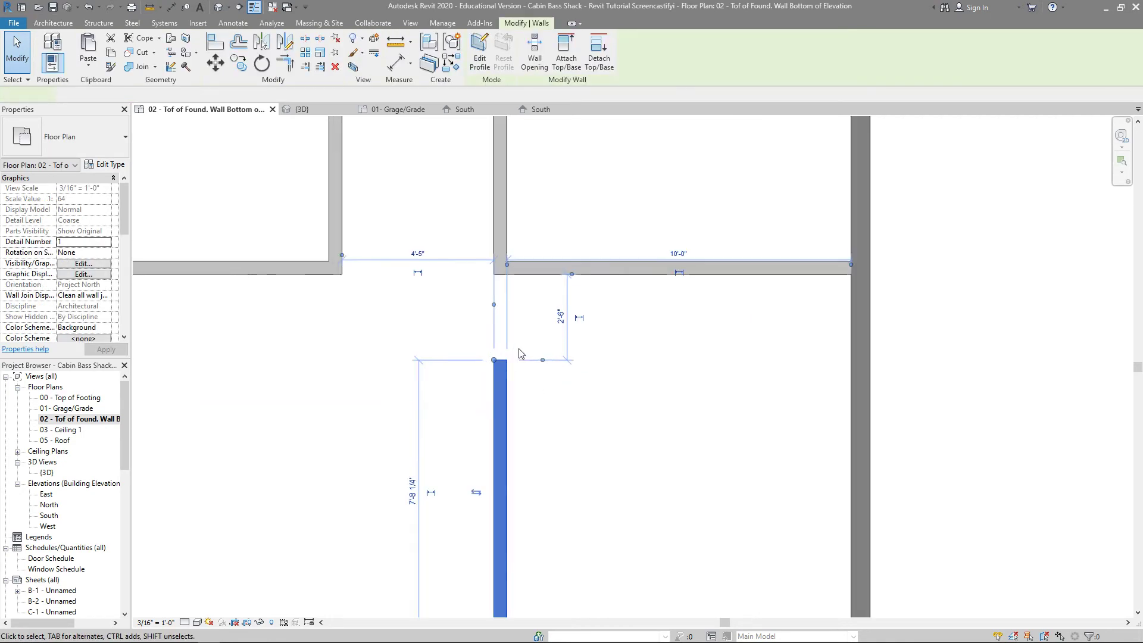
scroll(519, 353, "up", 1)
key("r")
key("s")
left_click(485, 519)
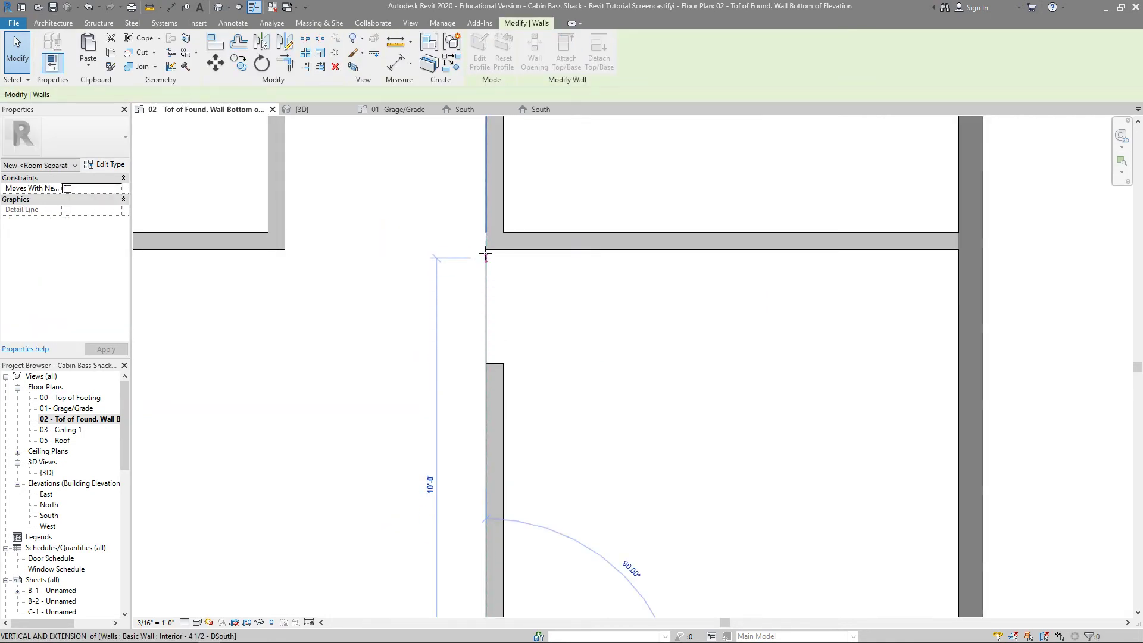
left_click_drag(486, 256, 485, 253)
left_click(574, 340)
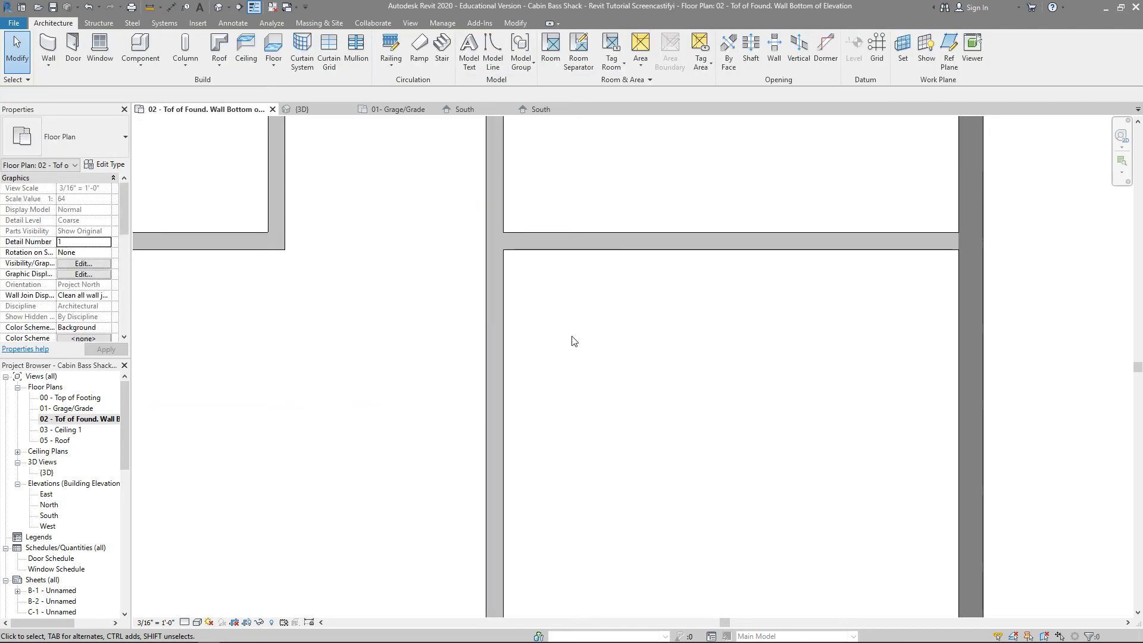
- Draw a short interior wall from the left exterior wall, stopping short of the corridor
scroll(573, 341, "down", 3)
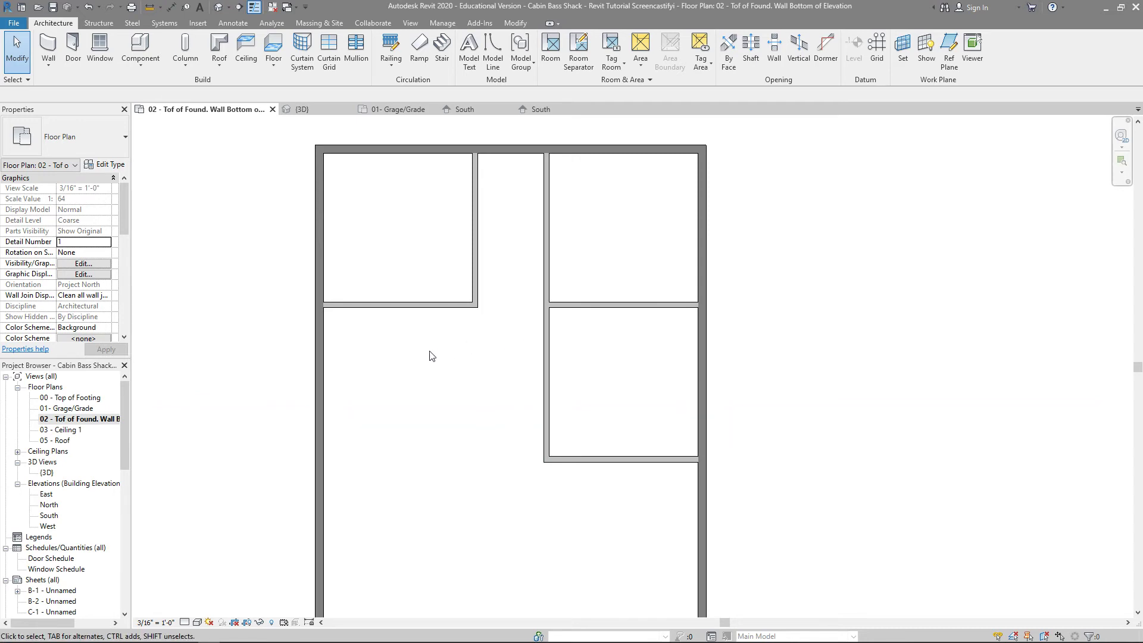
scroll(432, 356, "up", 3)
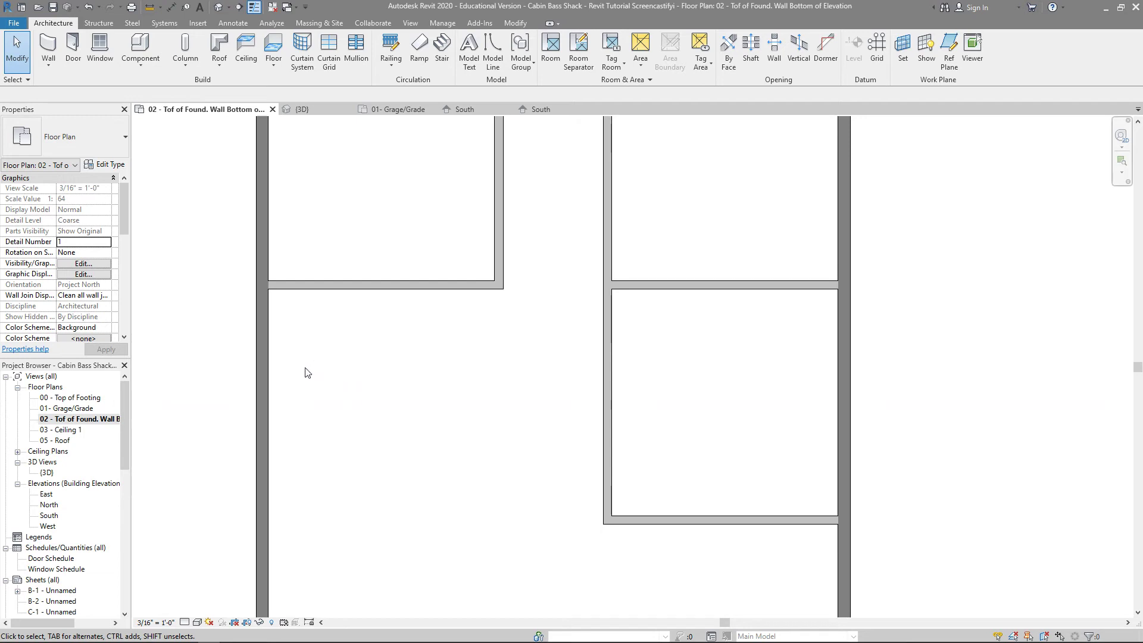
scroll(400, 428, "down", 3)
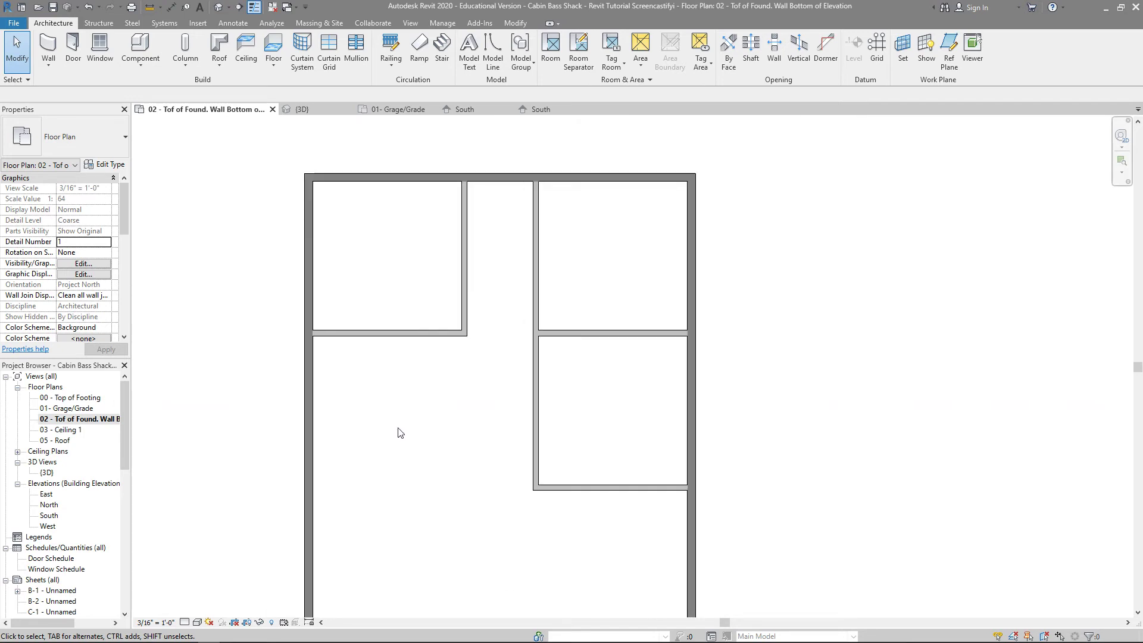
right_click(386, 332)
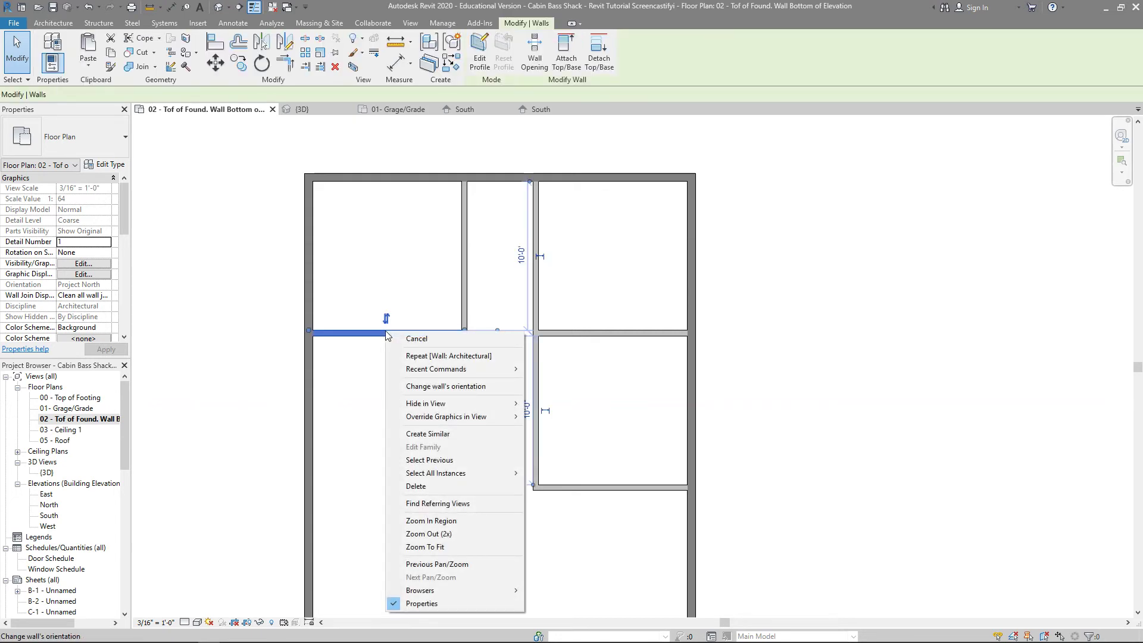
left_click(420, 433)
left_click(316, 407)
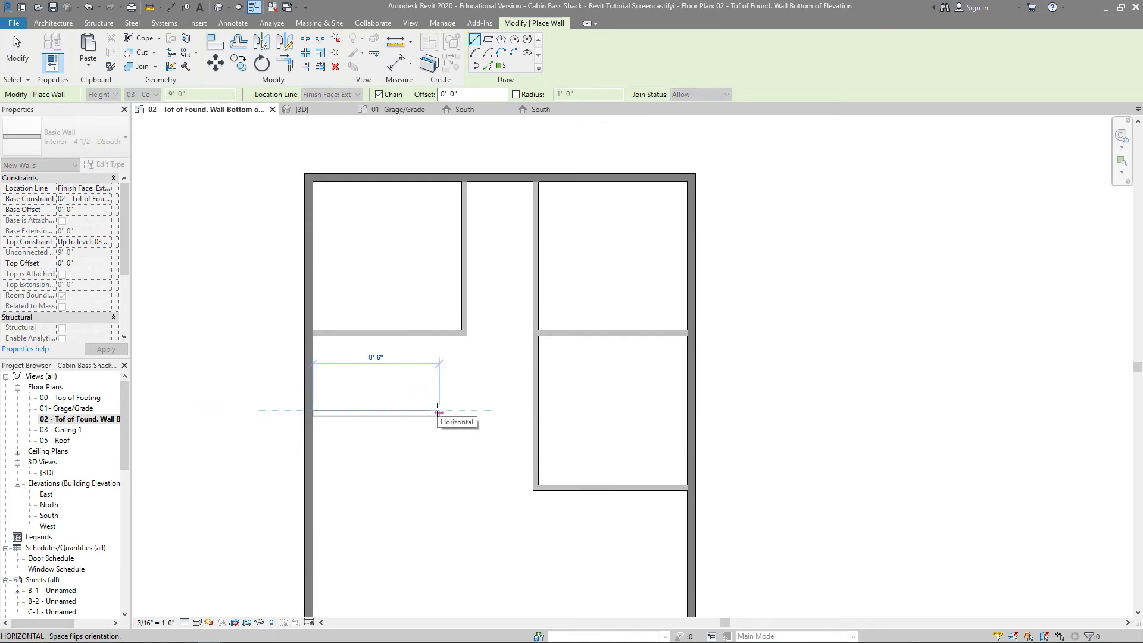
left_click(438, 410)
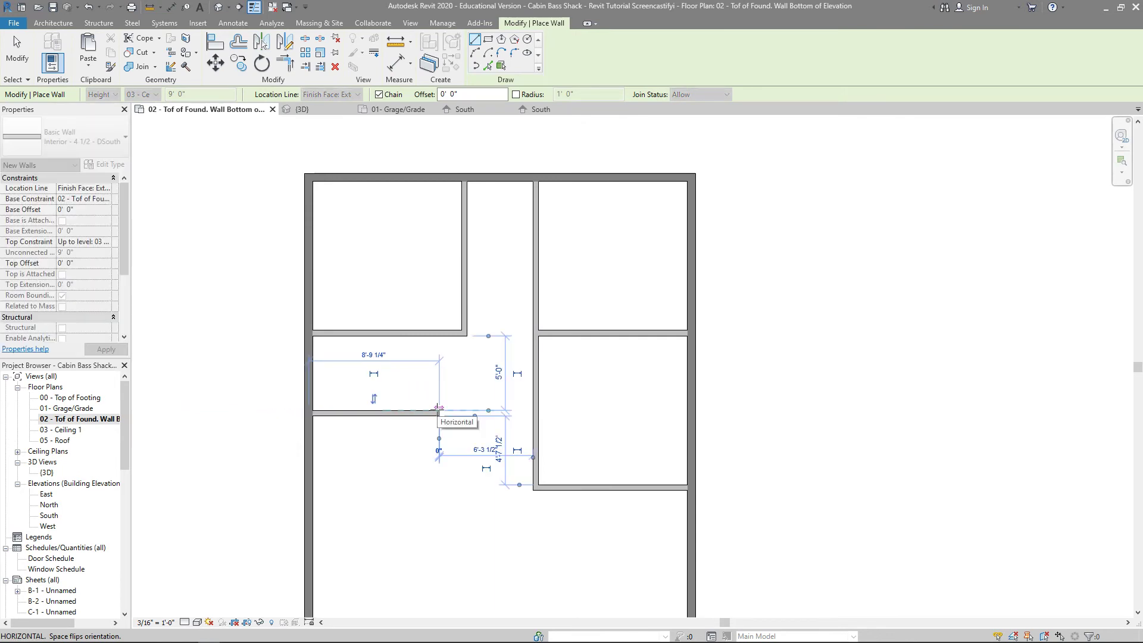
key("Escape")
key("Escape")
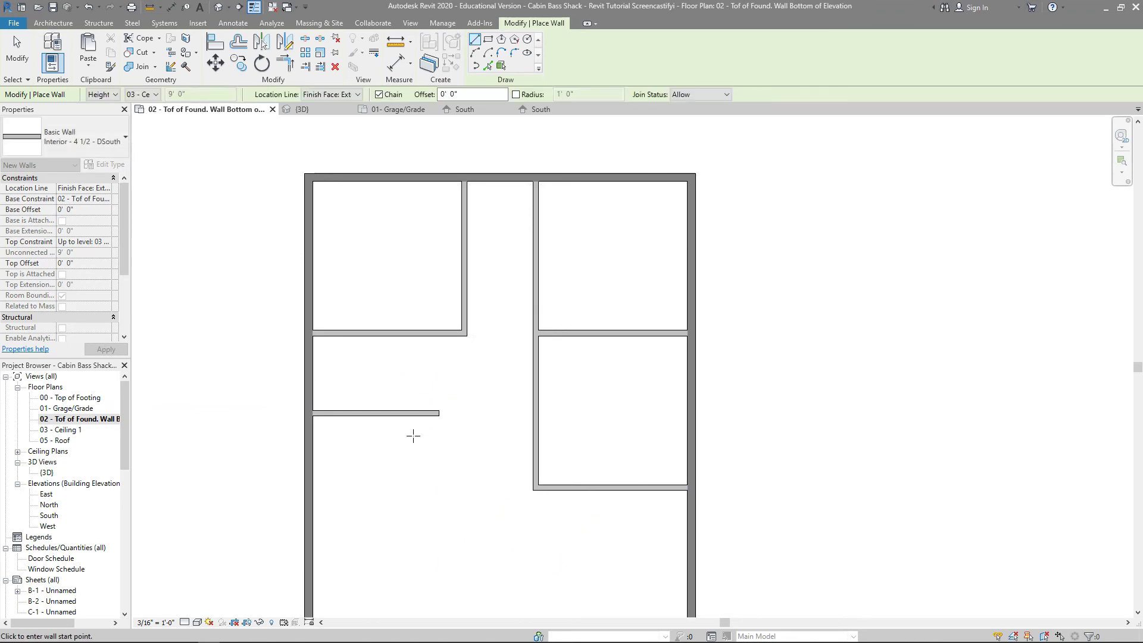
- Draw a second parallel short wall of the same type from the left exterior wall further down
left_click(377, 414)
right_click(380, 419)
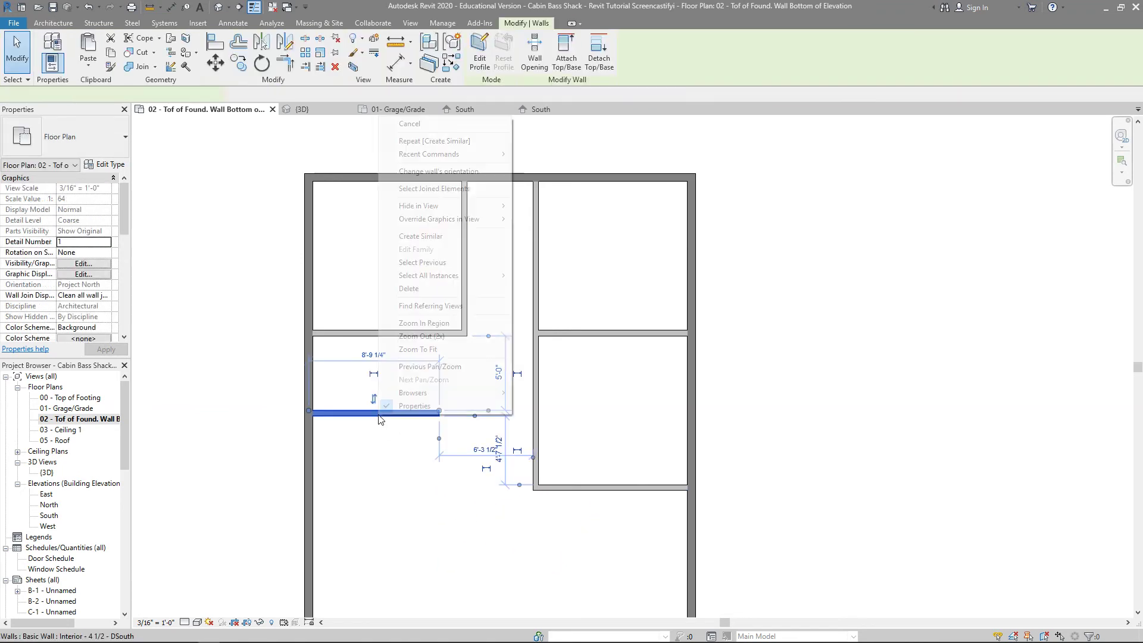
left_click(424, 237)
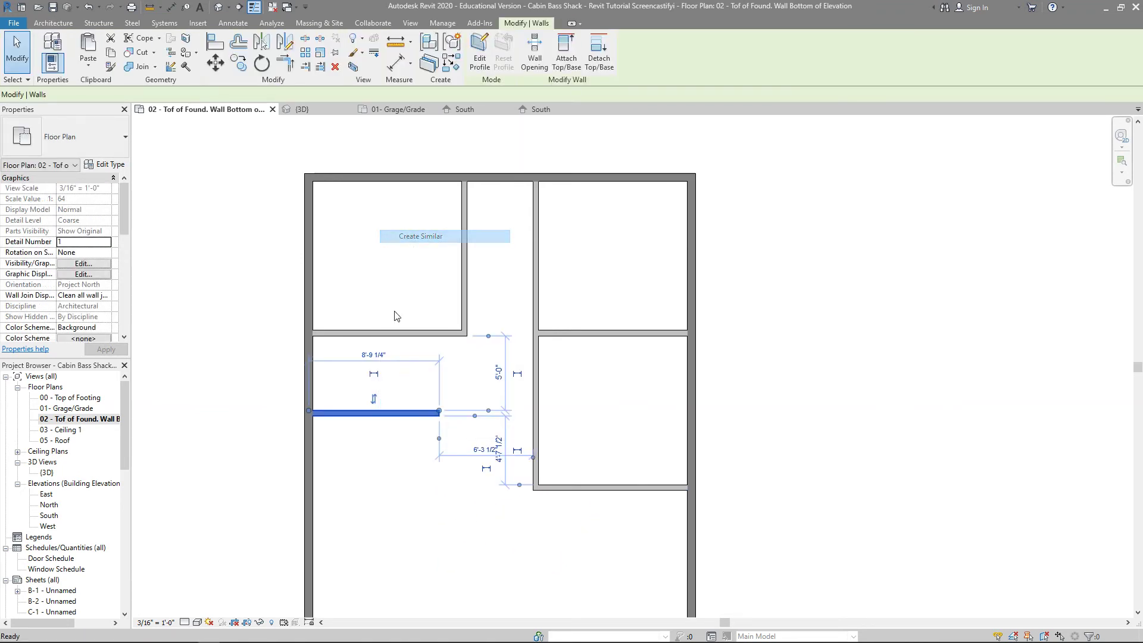
left_click(314, 479)
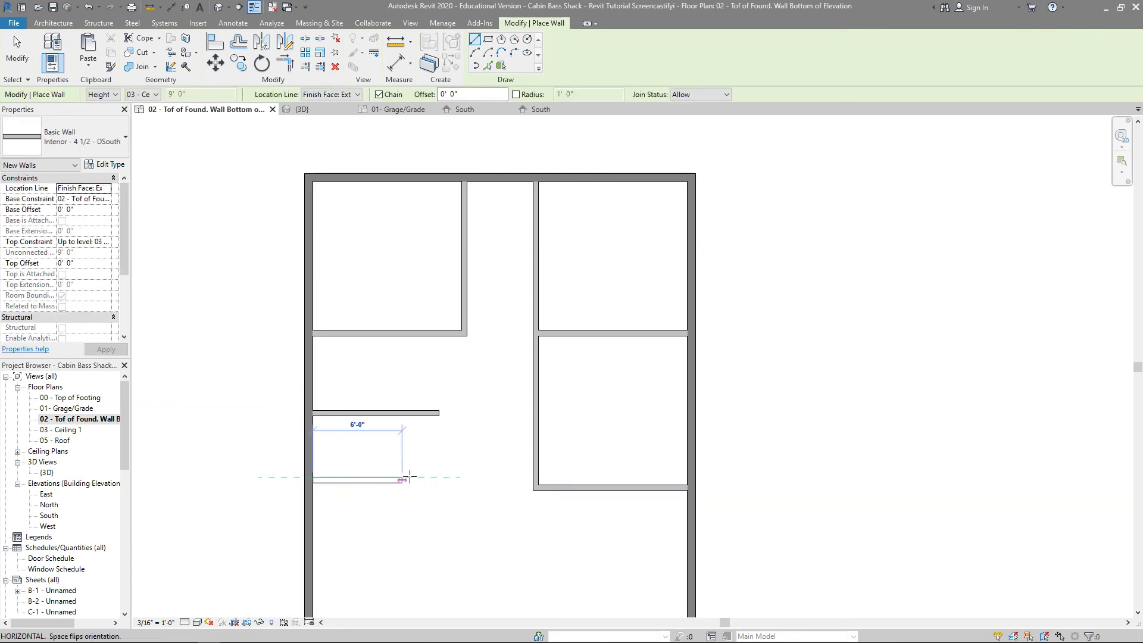
left_click(419, 480)
key("Escape")
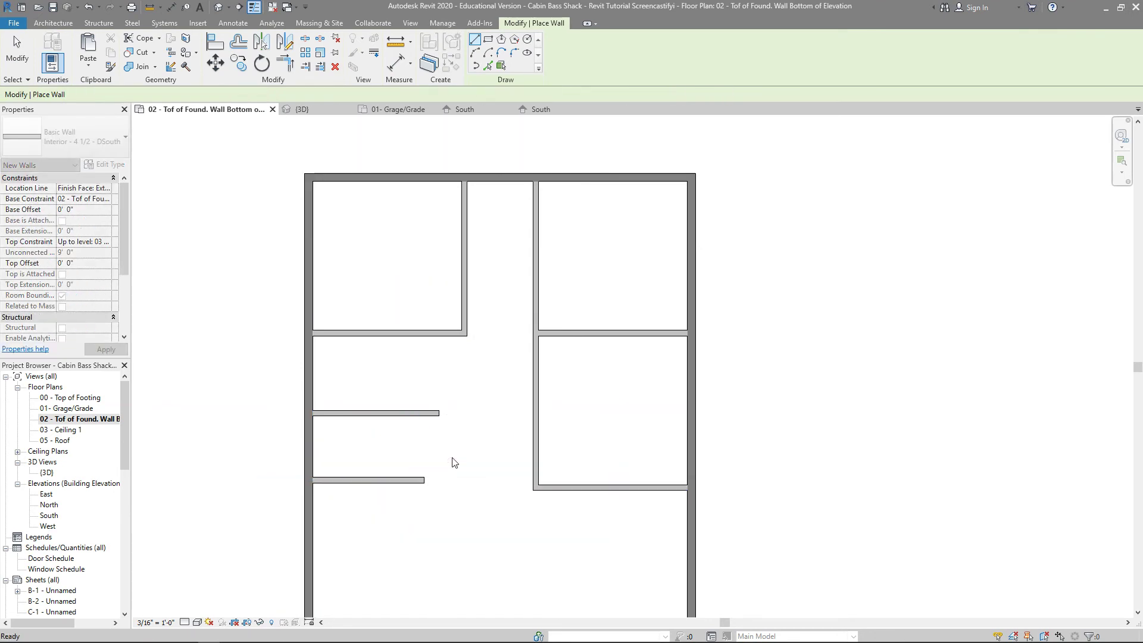
key("Escape")
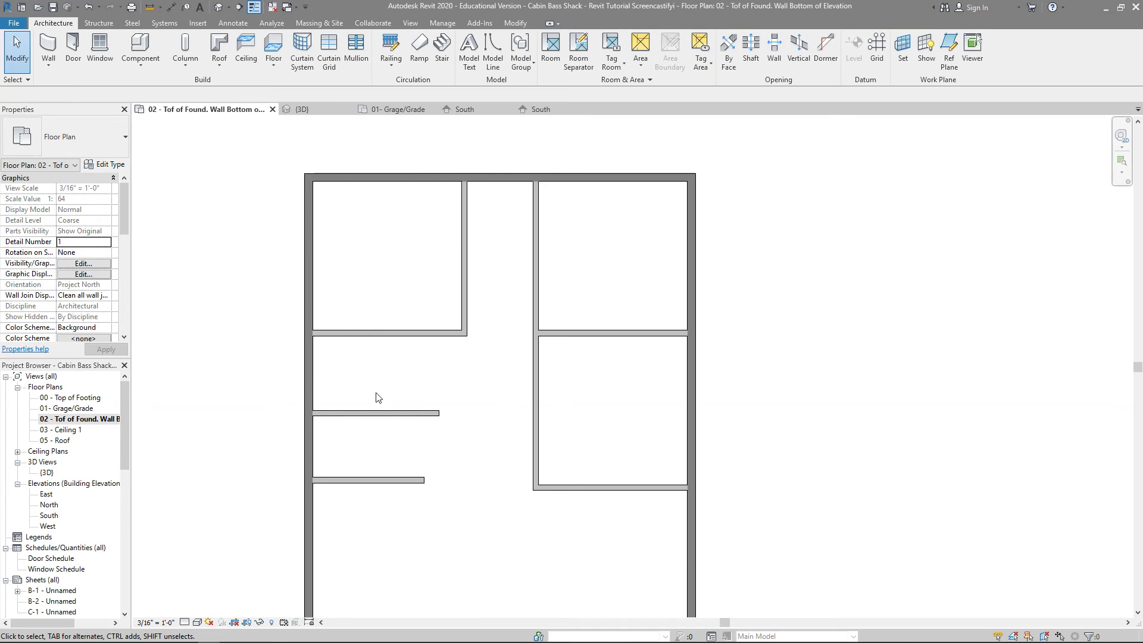
- Change the lower short wall's temporary dimension from 4'-1 1/2" to 5'-0" below the upper wall
left_click(375, 414)
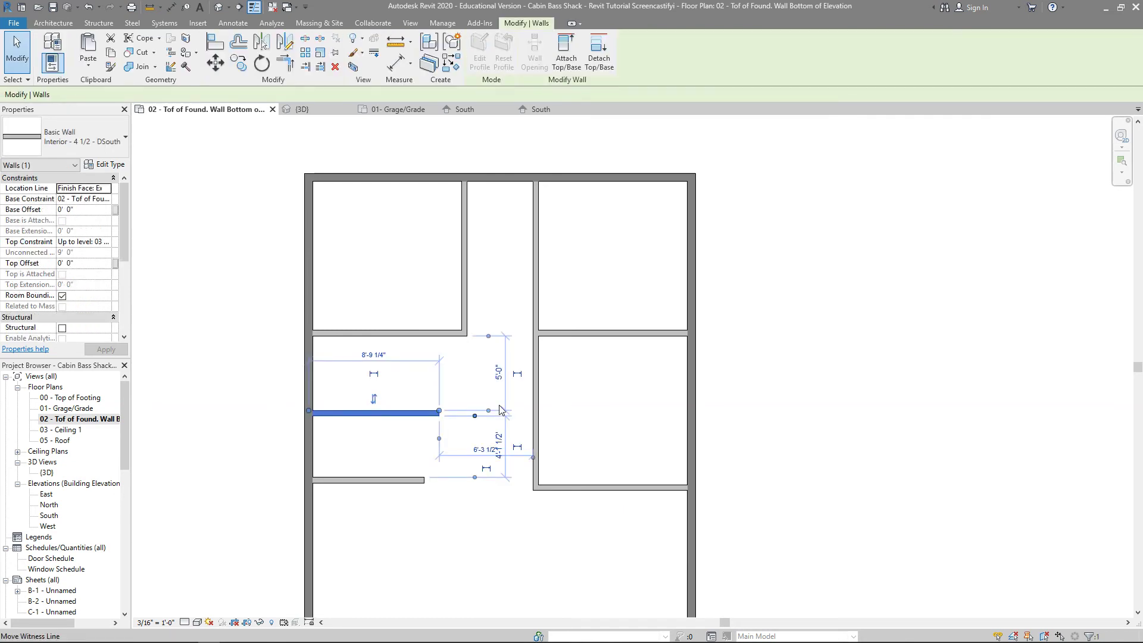
scroll(499, 373, "up", 3)
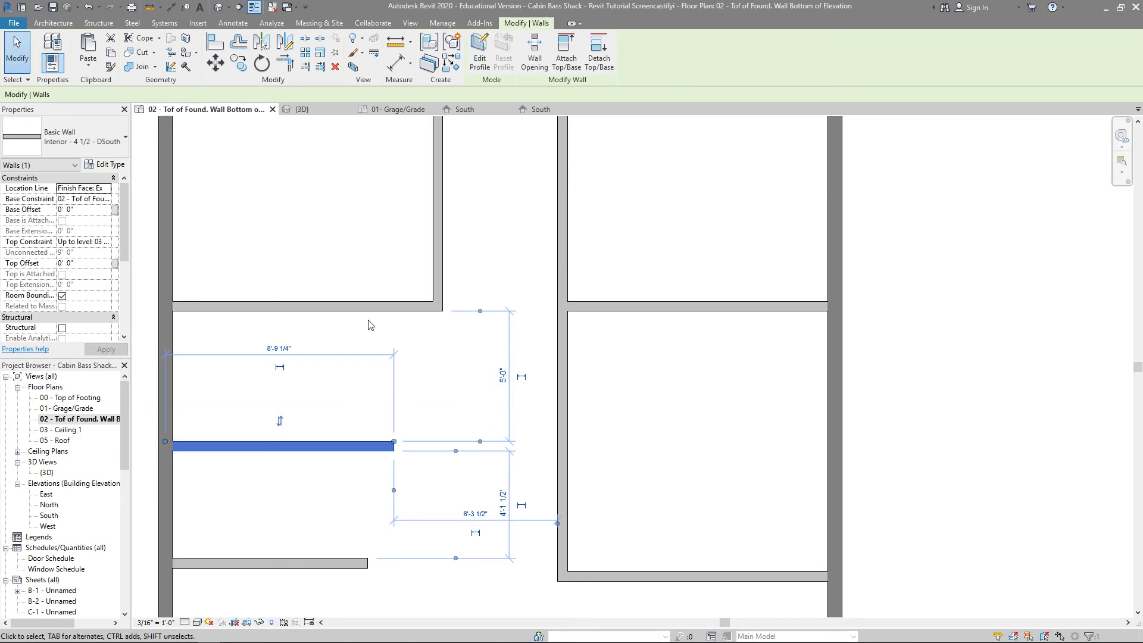
left_click(332, 517)
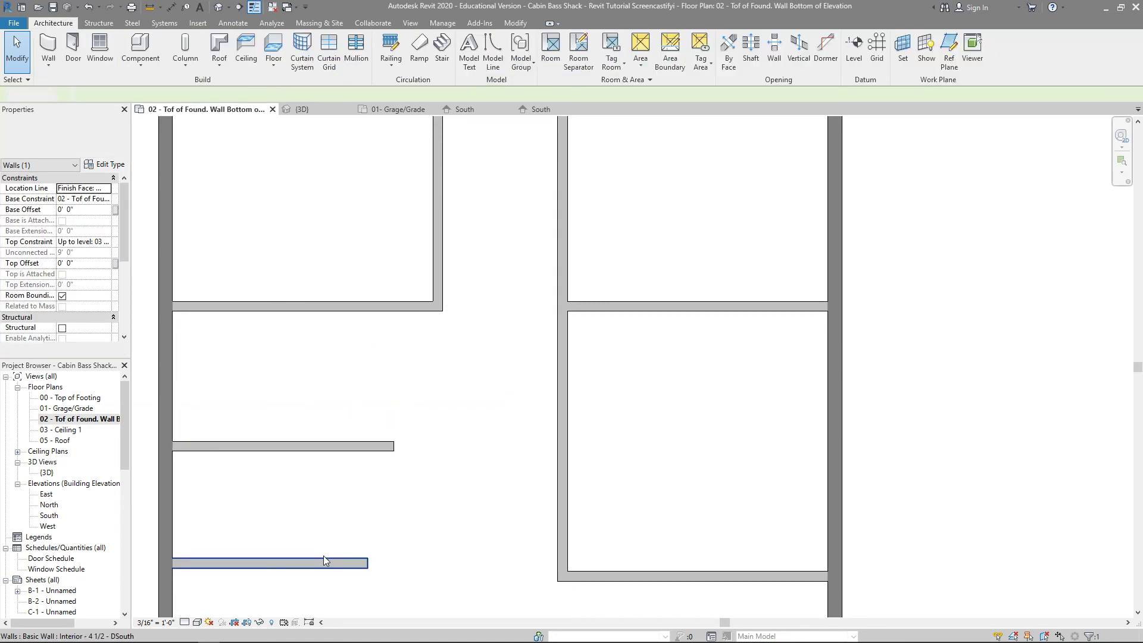
left_click(324, 563)
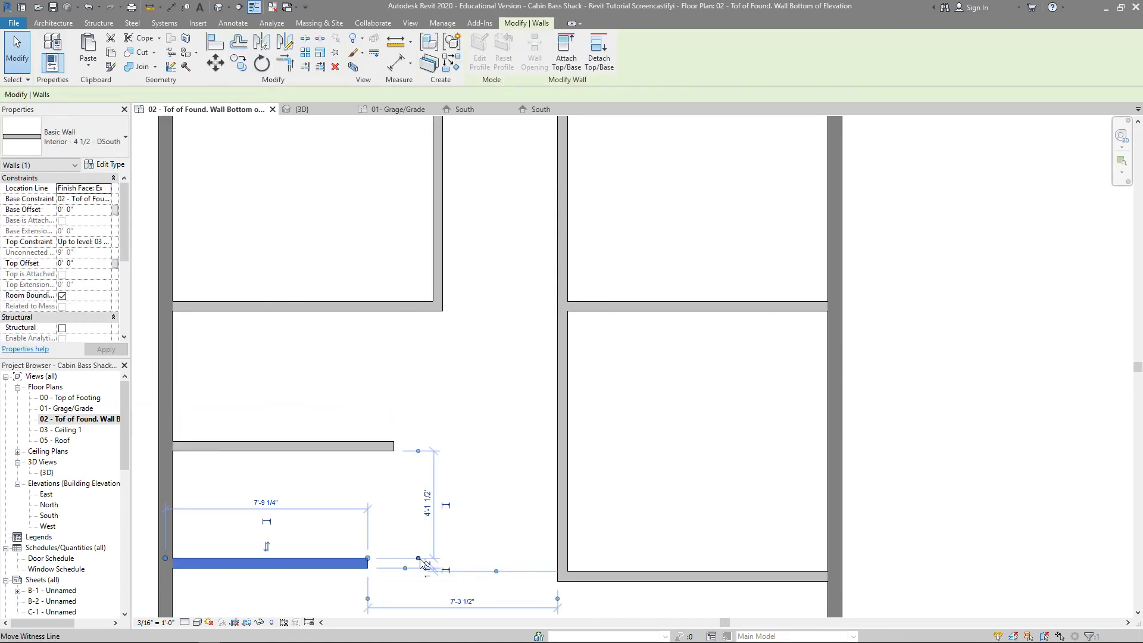
left_click(427, 503)
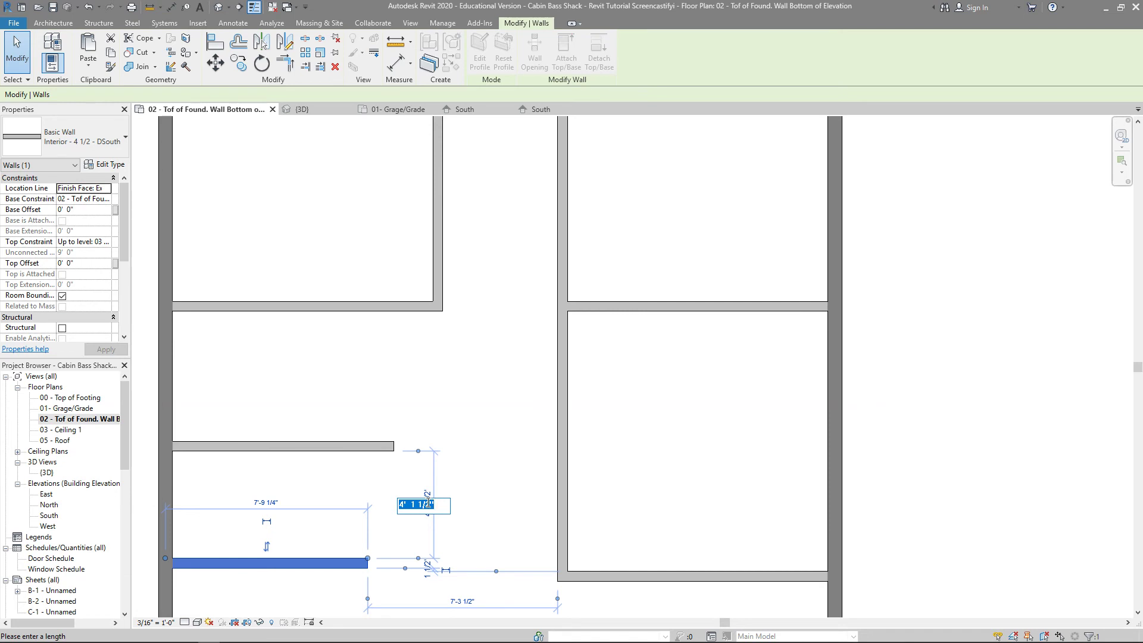
type("5")
key("Return")
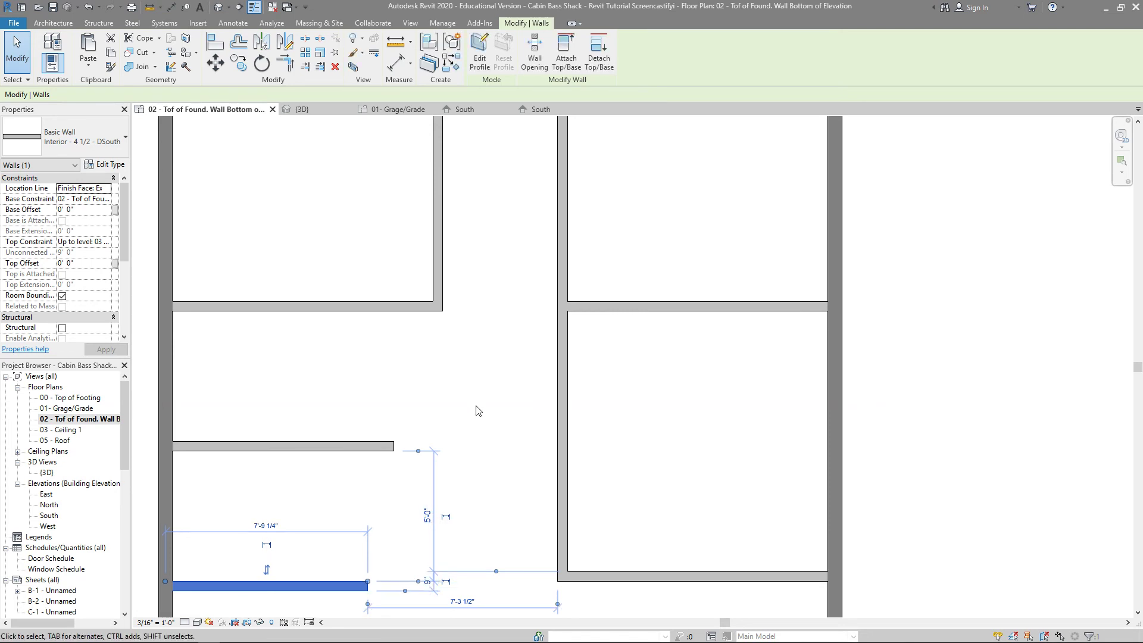
left_click(473, 402)
scroll(475, 414, "down", 2)
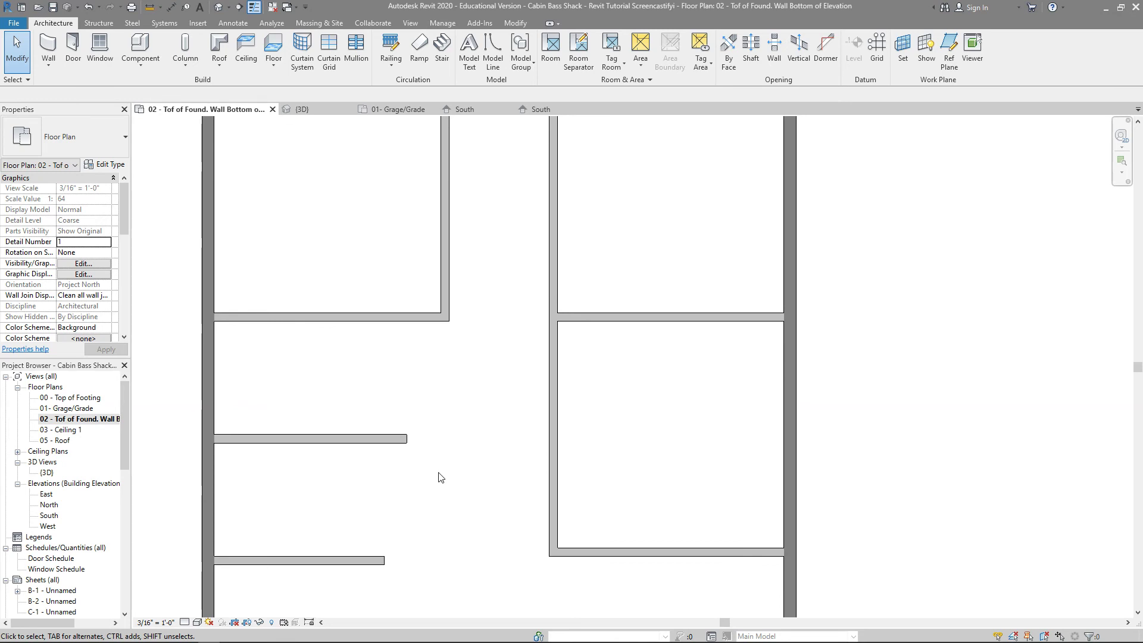
- Align the ends of both short walls flush with the upper-left bedroom's right wall face
left_click(397, 448)
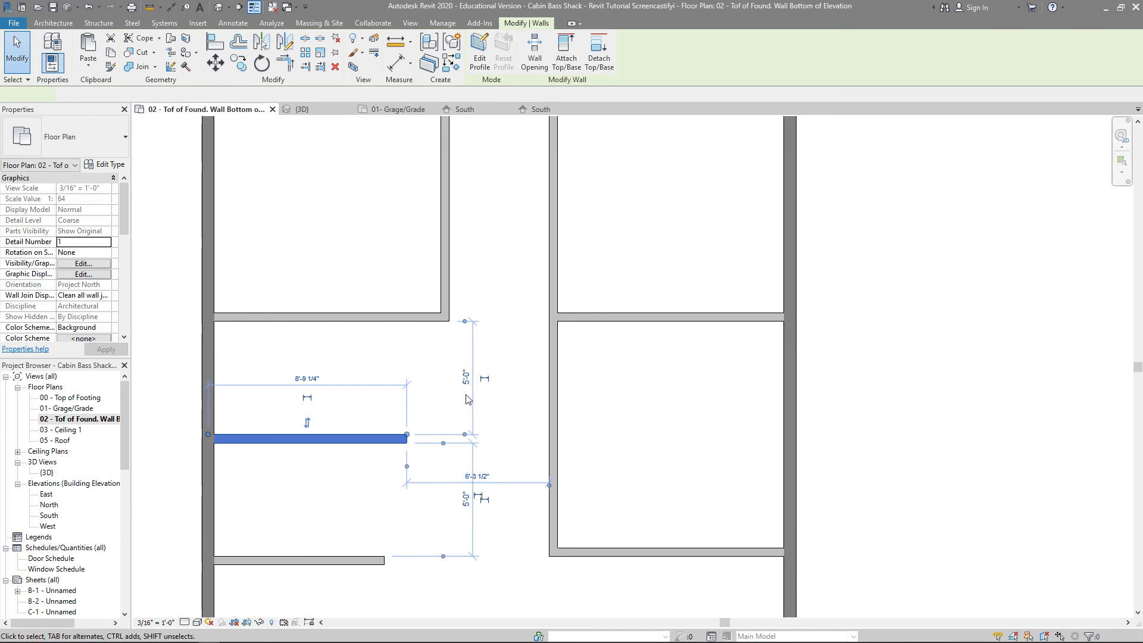
left_click(216, 45)
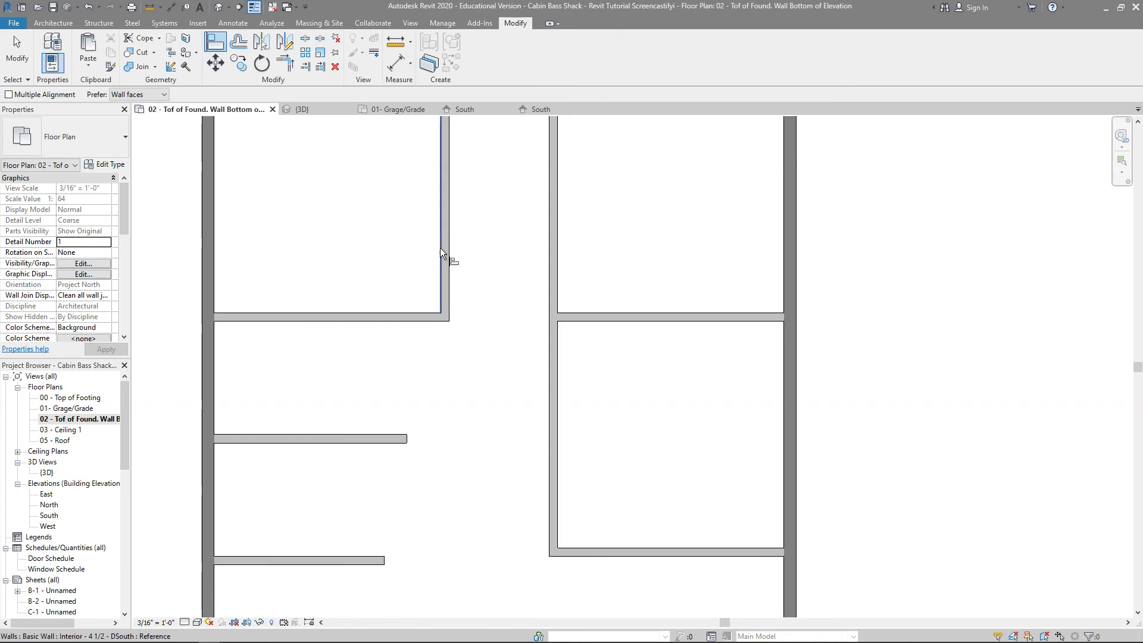
left_click(449, 273)
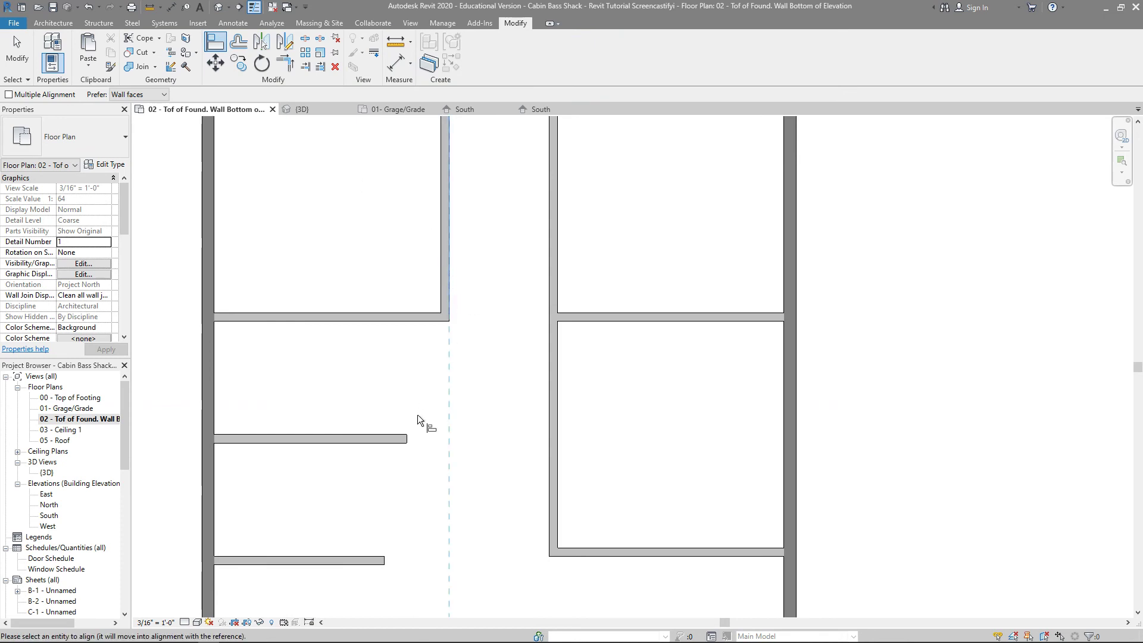
left_click(408, 438)
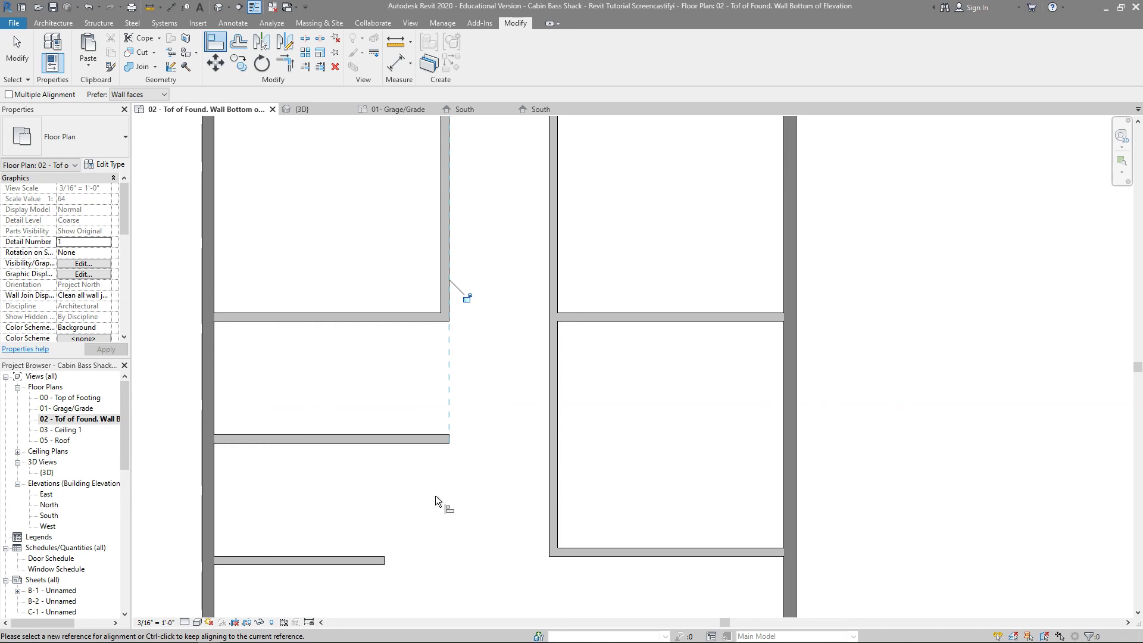
left_click(216, 46)
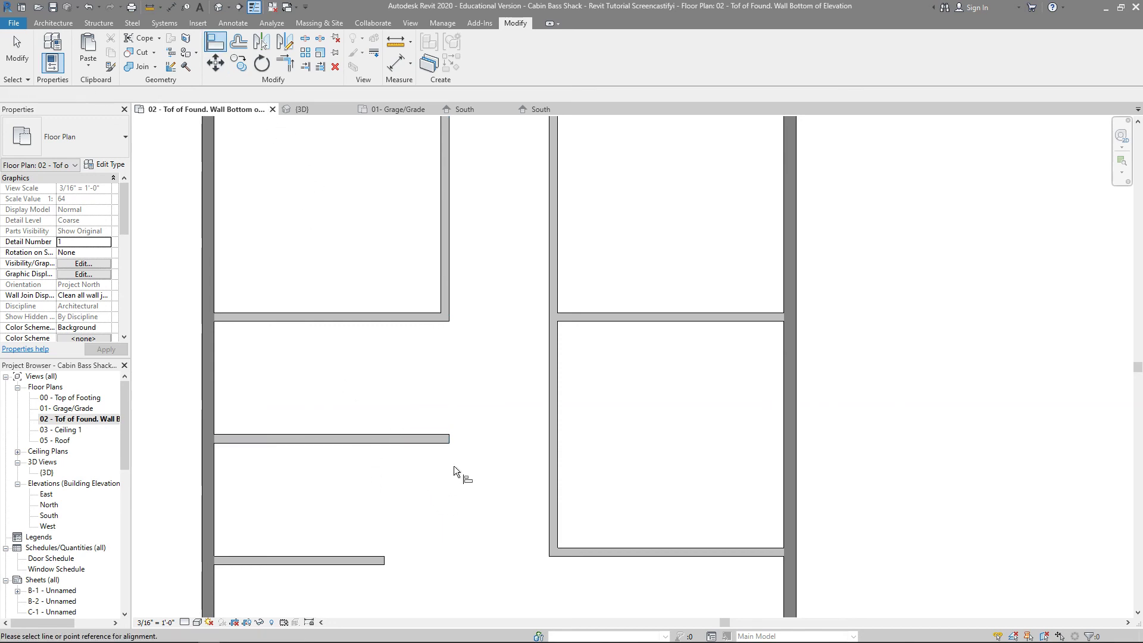
left_click(451, 273)
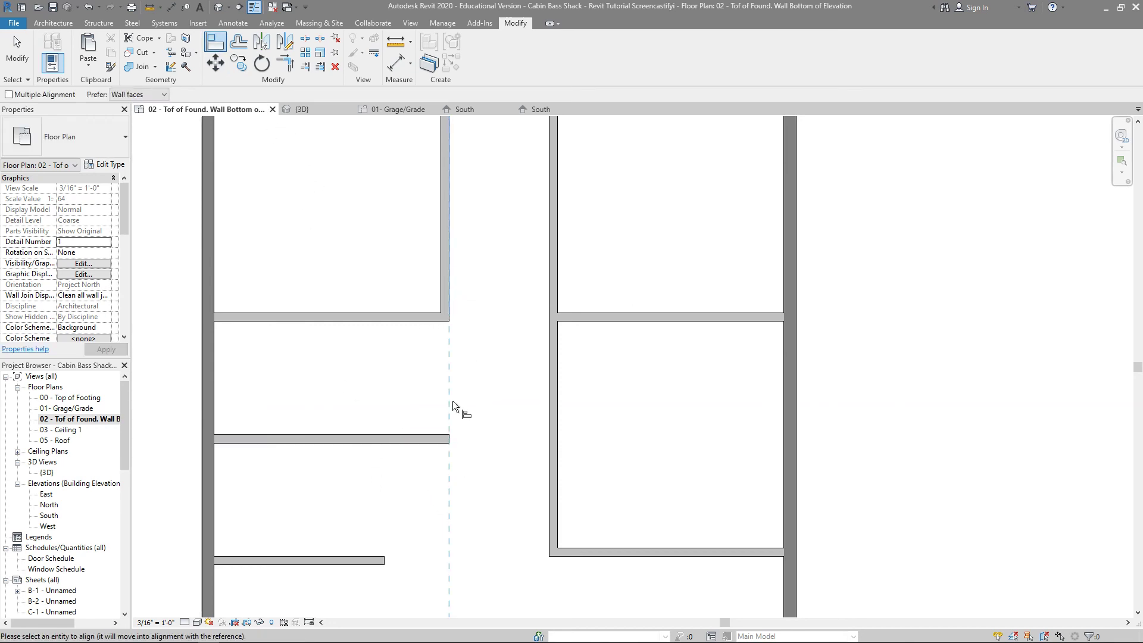
left_click(385, 559)
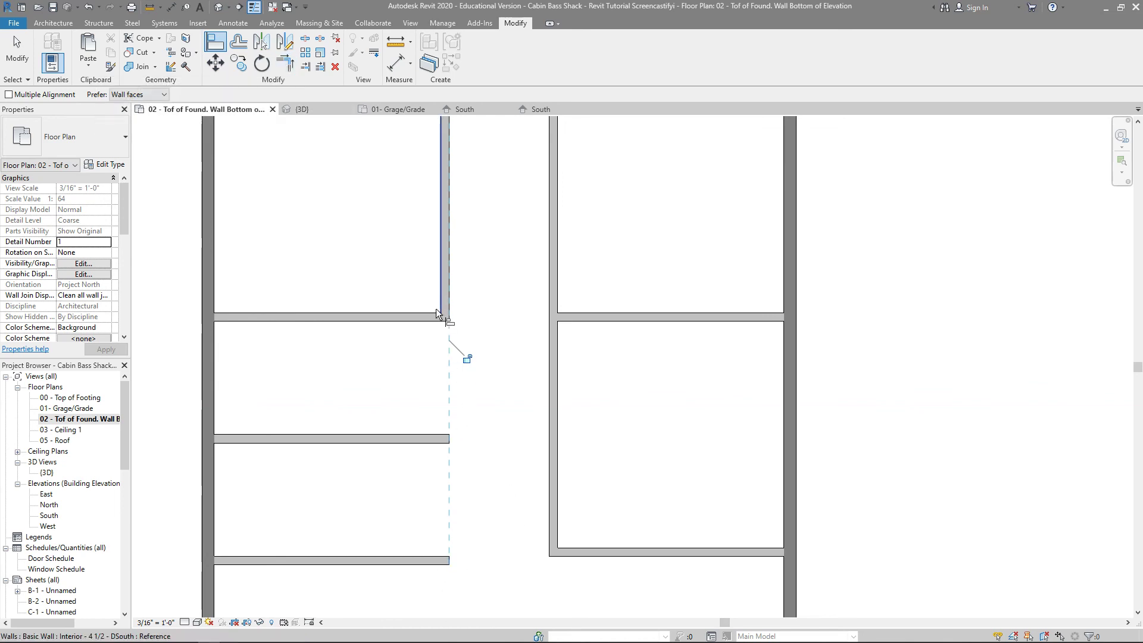
- Extend the vertical interior wall to the lower short wall with Trim/Extend to Corner
key("Escape")
key("Escape")
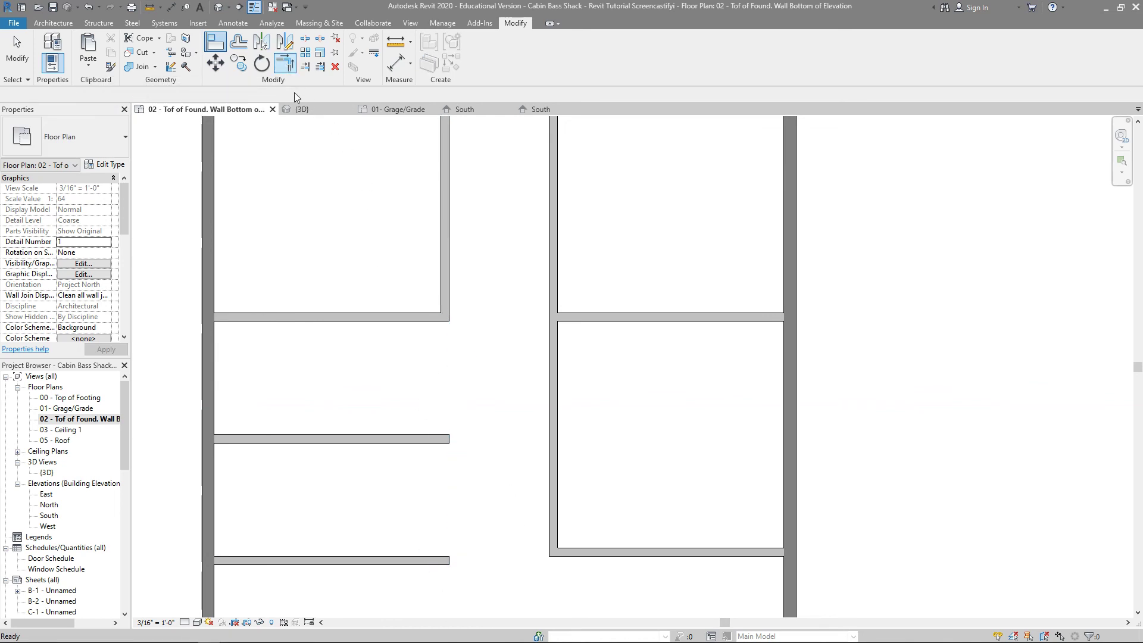
left_click(445, 257)
left_click(398, 561)
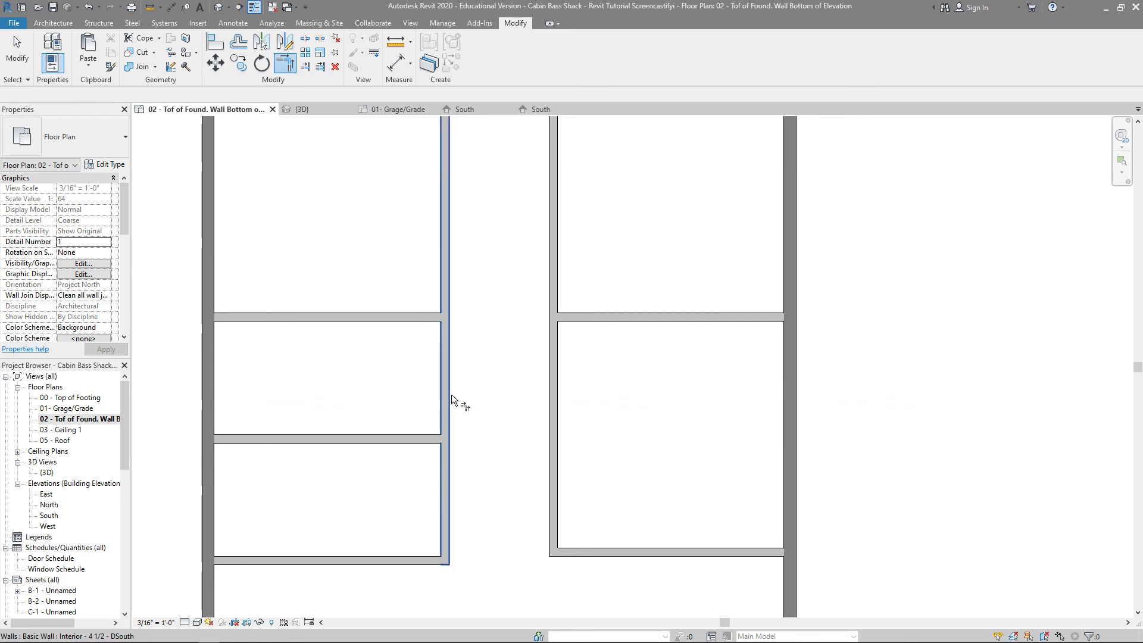
scroll(452, 394, "down", 4)
middle_click_drag(455, 394, 409, 345)
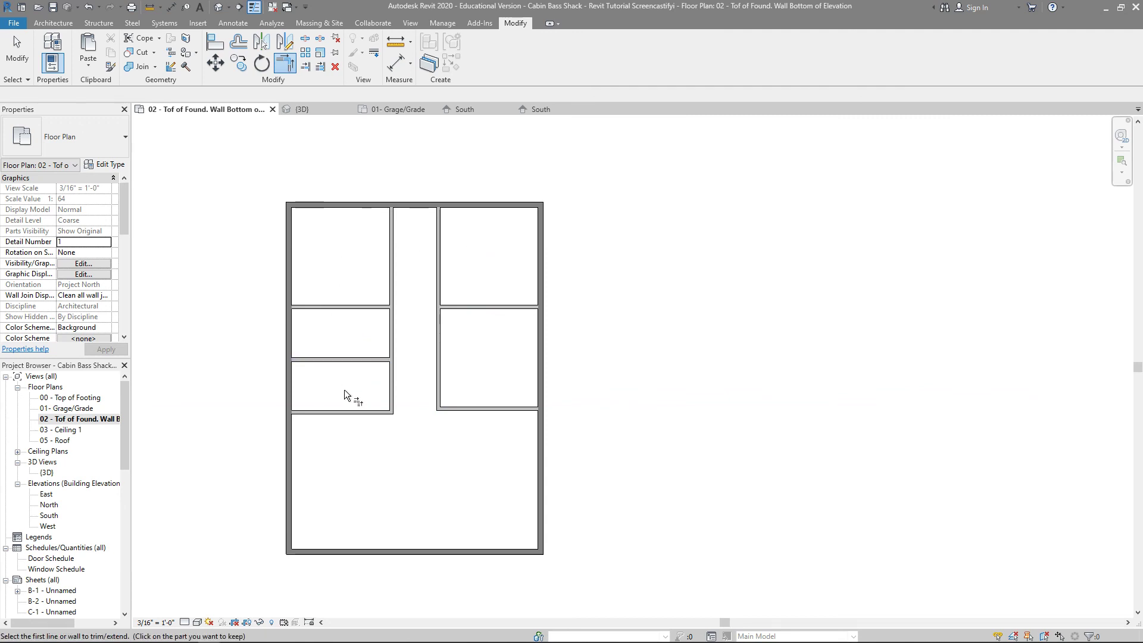
middle_click_drag(427, 401, 462, 395)
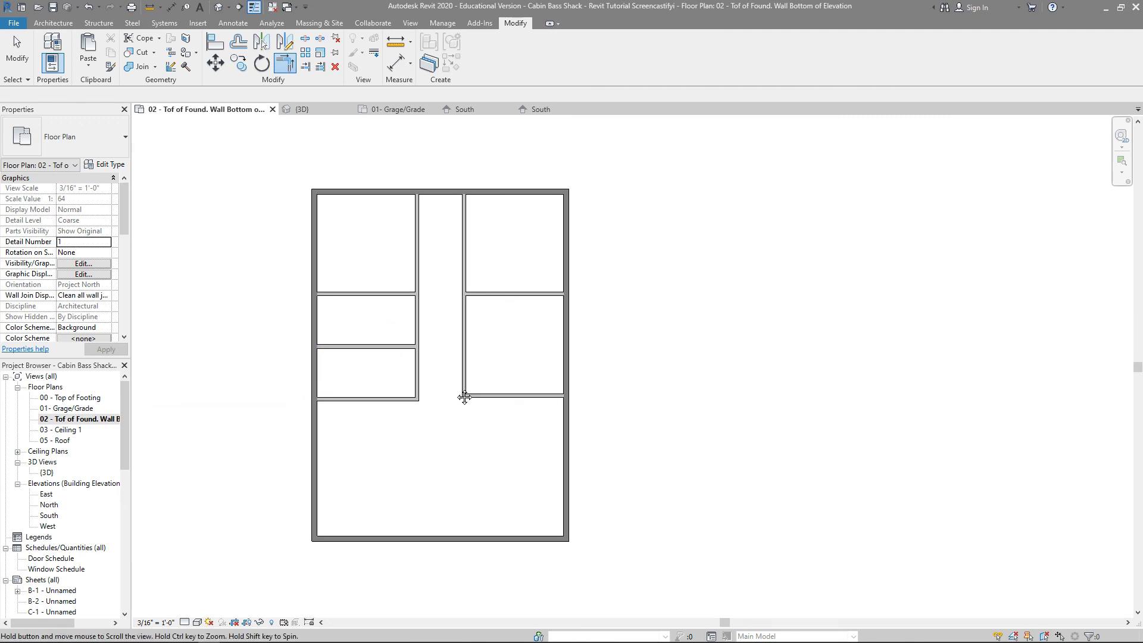
scroll(456, 390, "up", 2)
scroll(455, 388, "down", 2)
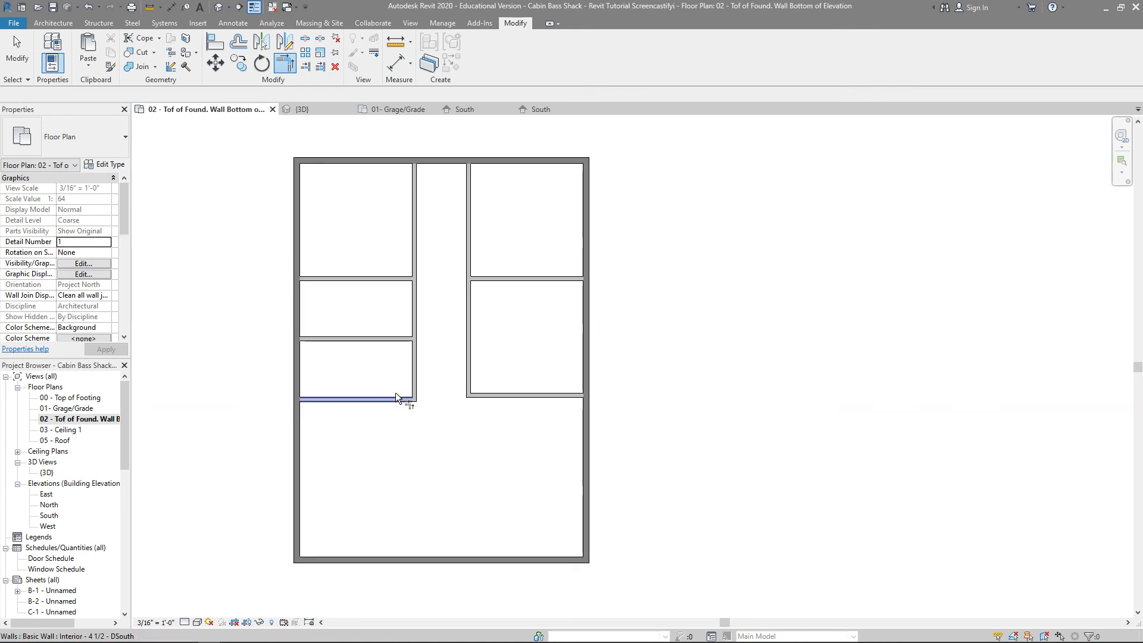